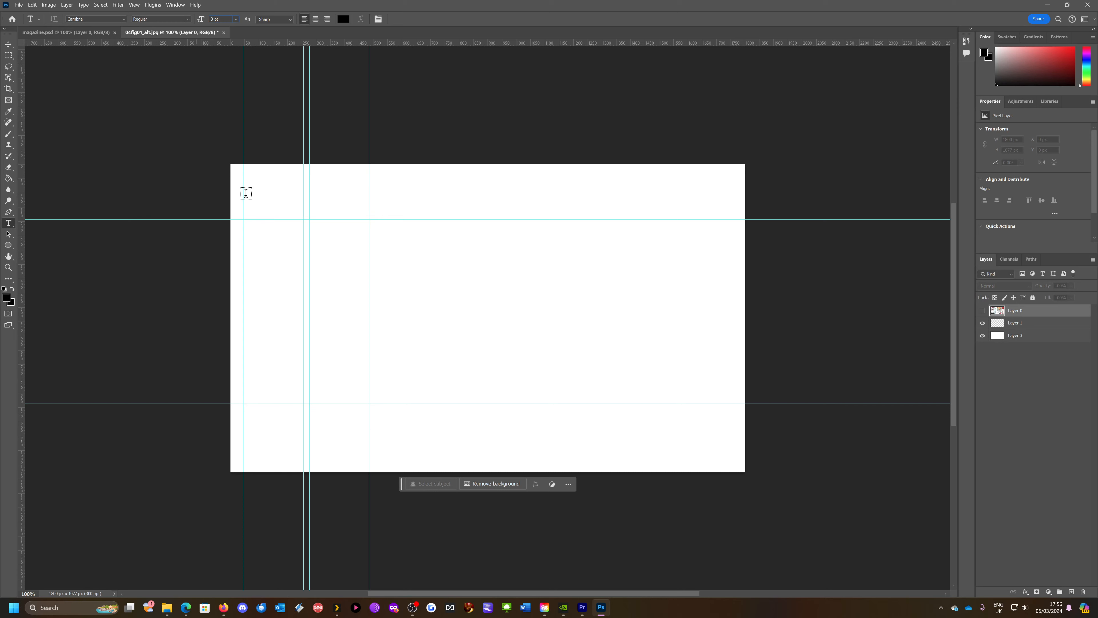
Paint a short diagonal stroke on Layer 1 in the page's upper-right area with a smaller soft black brush.
left_click(8, 133)
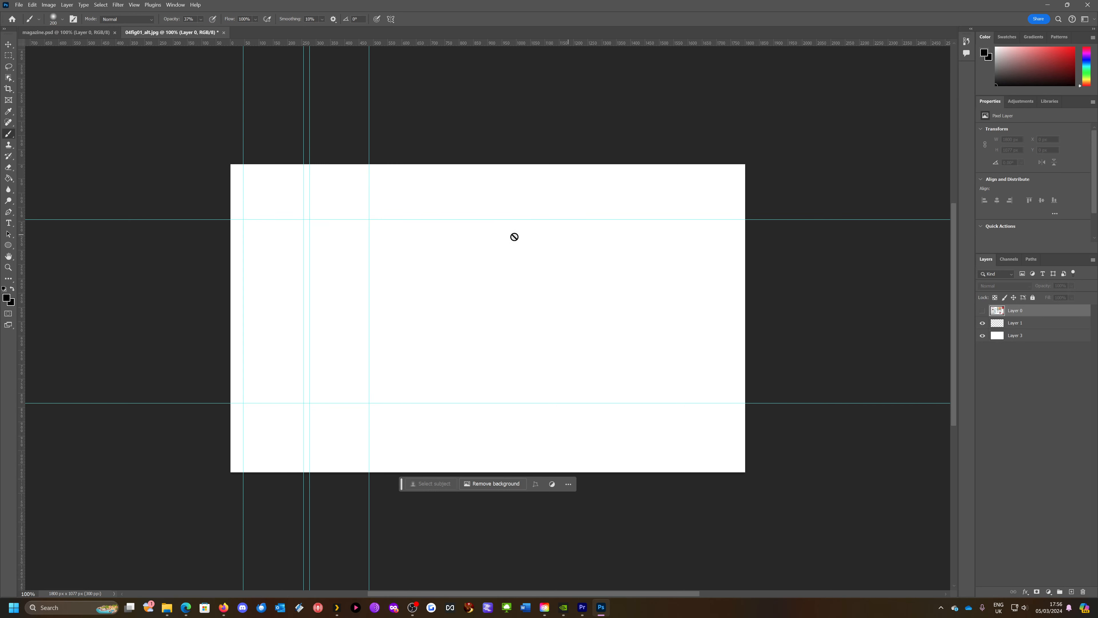
left_click(1046, 324)
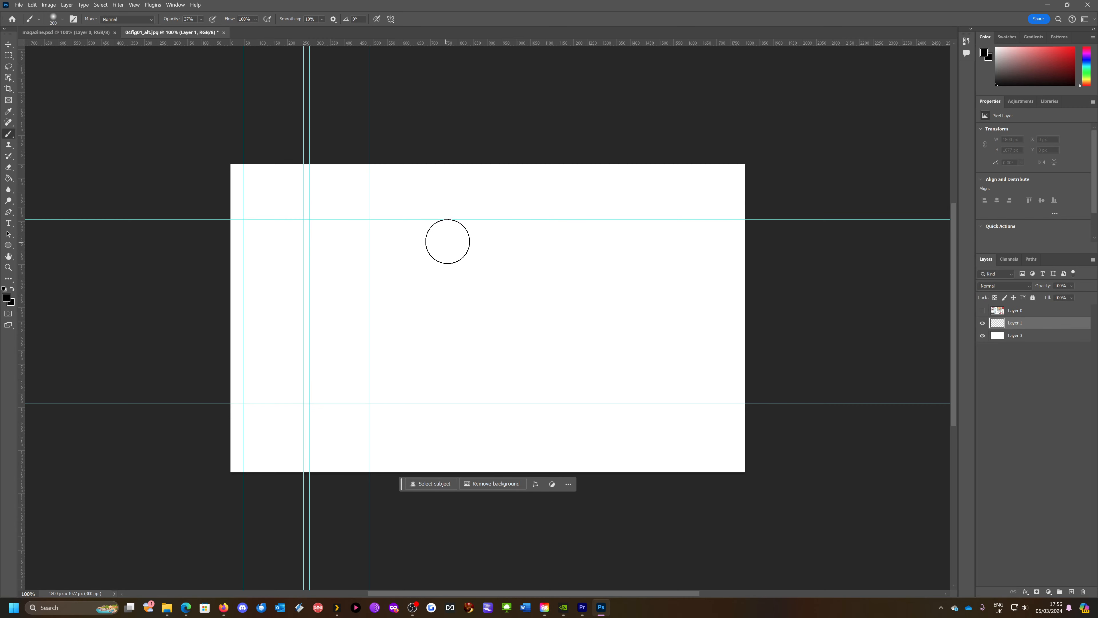
key("bracketleft")
key("bracketleft")
key("bracketleft")
key("bracketleft")
key("bracketleft")
key("bracketleft")
left_click(9, 223)
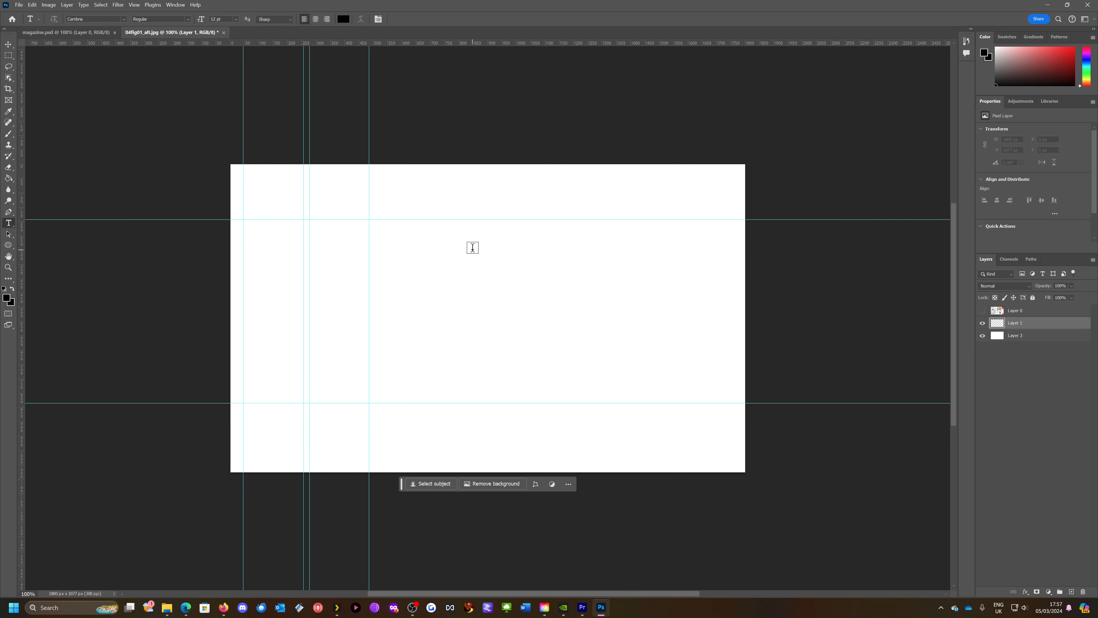
left_click(9, 133)
left_click_drag(674, 200, 647, 254)
Set the brush opacity to 100% and paint a tall text-cursor shape with forked ends and a crossbar over the stroke.
left_click(200, 20)
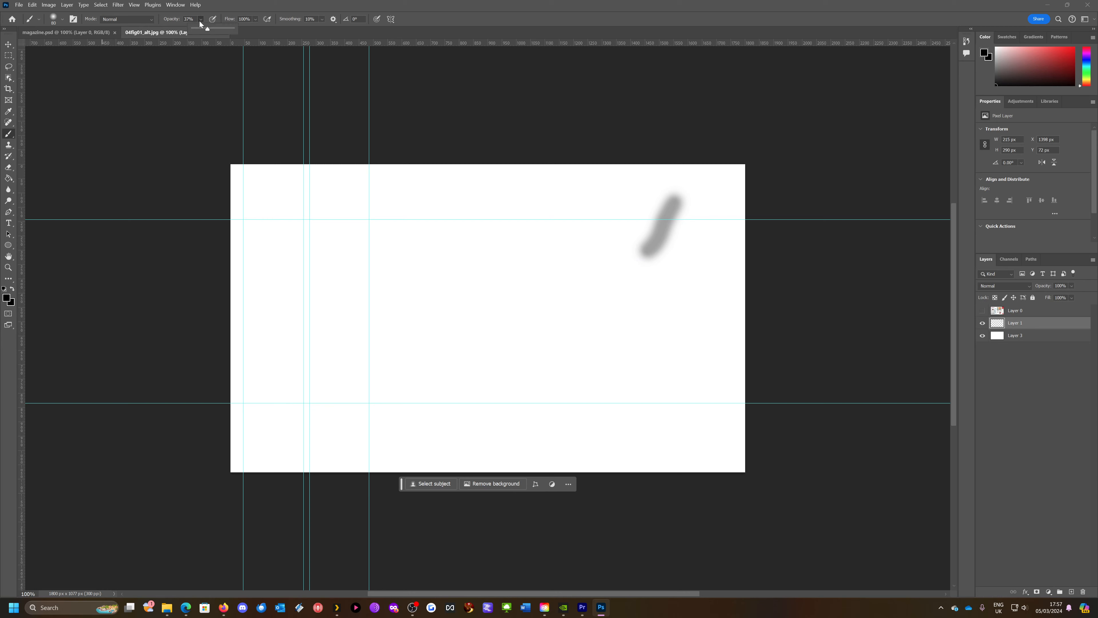
left_click_drag(225, 32, 234, 32)
mouse_move(614, 201)
left_mouse_down()
mouse_move(644, 225)
mouse_move(647, 257)
mouse_move(671, 213)
mouse_move(673, 240)
mouse_move(659, 266)
mouse_move(647, 260)
mouse_move(648, 408)
mouse_move(616, 425)
mouse_move(692, 423)
left_mouse_up()
mouse_move(614, 333)
left_mouse_down()
mouse_move(681, 333)
mouse_move(614, 334)
mouse_move(662, 331)
left_mouse_up()
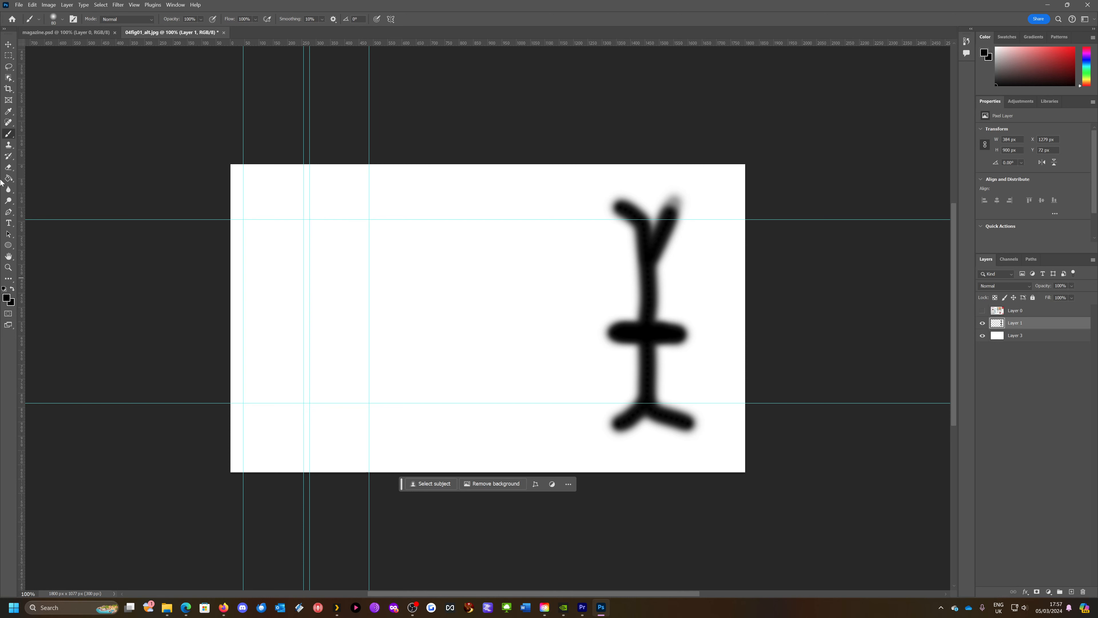
Create a paragraph text box filling the first guide column and set its text size to 3 pt.
left_click(9, 223)
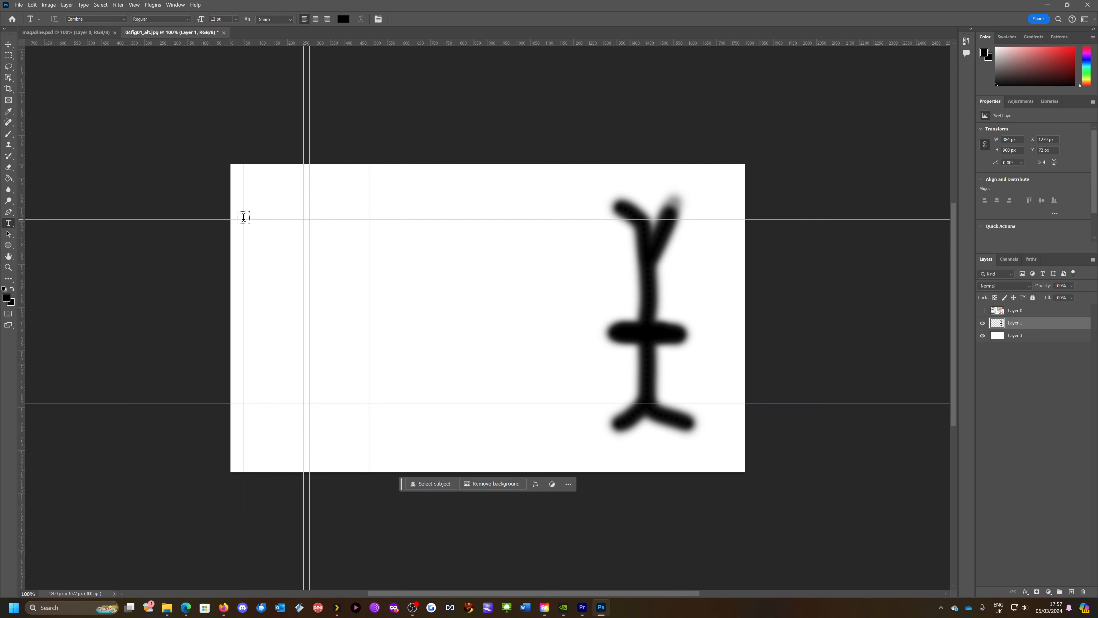
left_click_drag(244, 217, 304, 403)
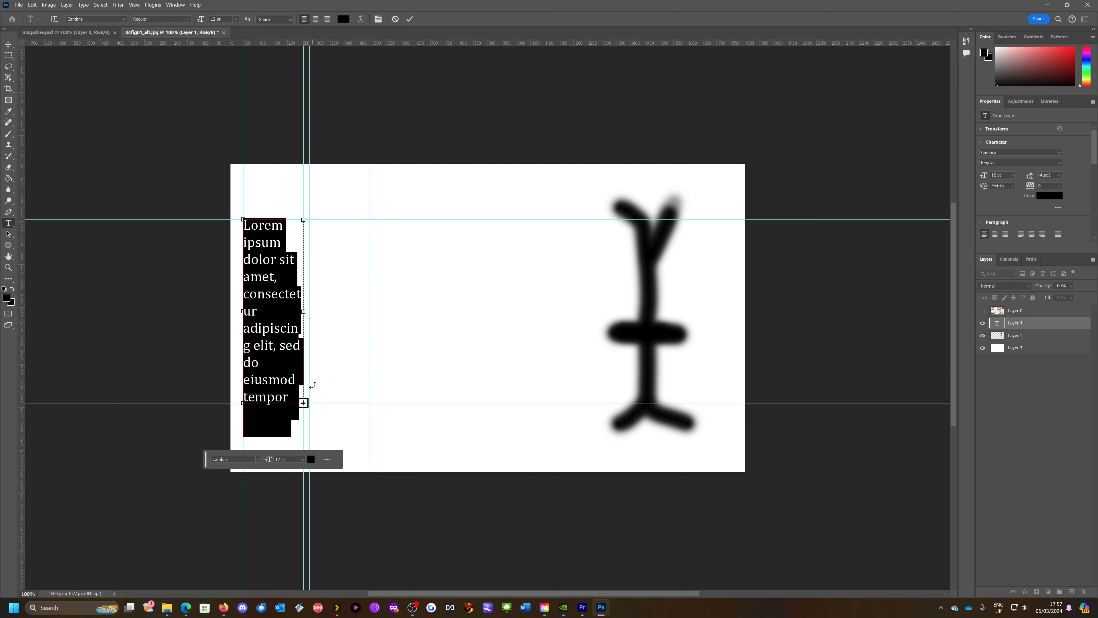
left_click(236, 20)
left_click(226, 39)
key("BackSpace")
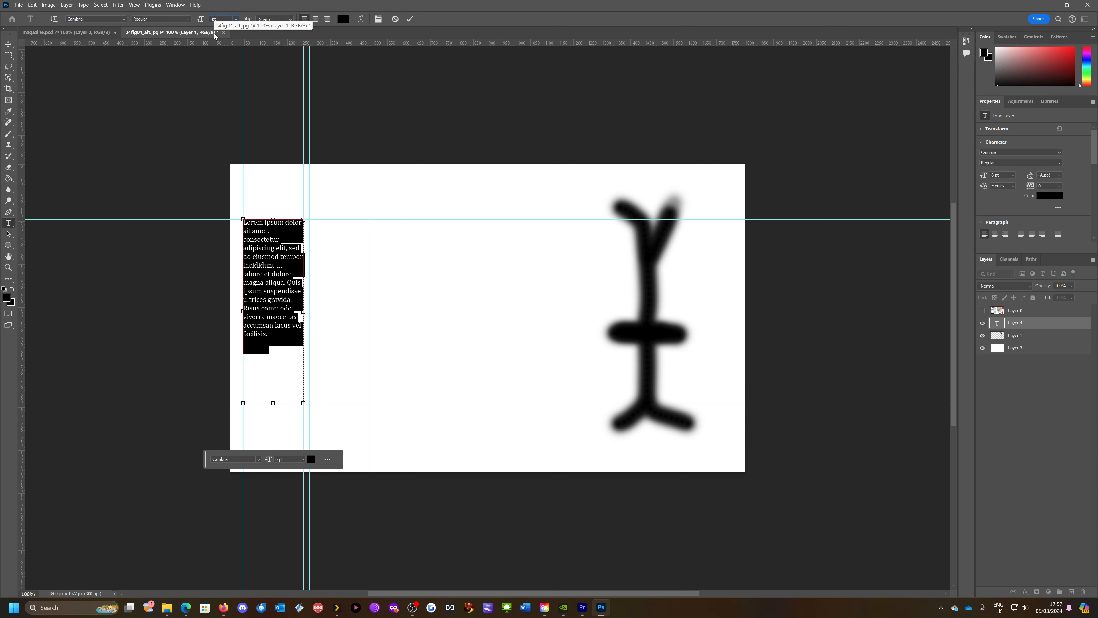
type("3")
key("Return")
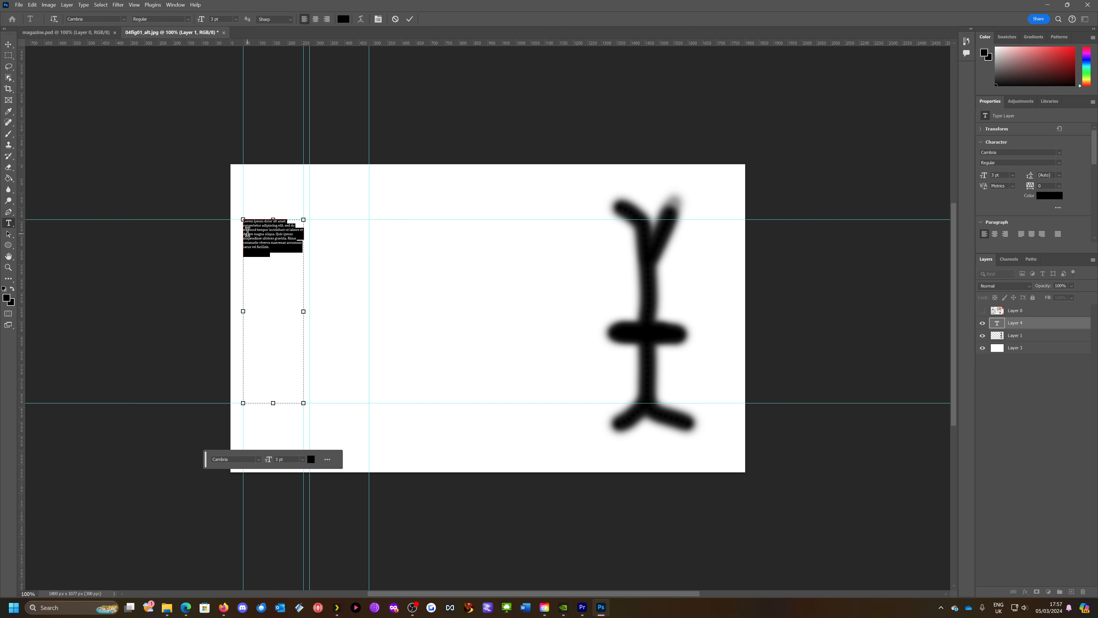
Fill the first column's text box with two rounds of pasted Lorem Ipsum.
left_click(83, 5)
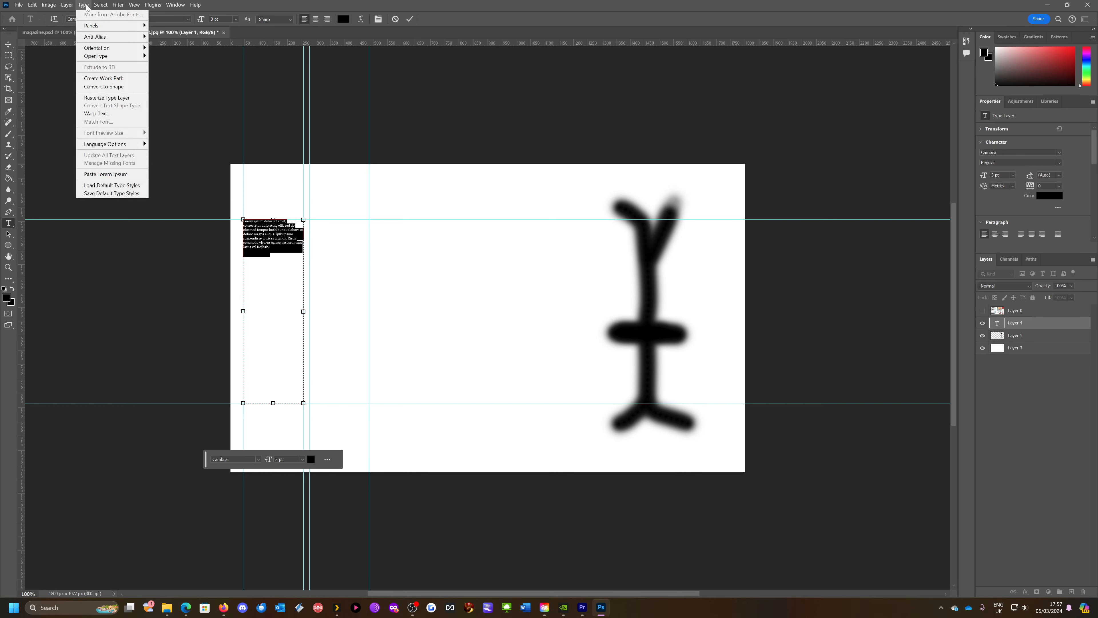
left_click(115, 174)
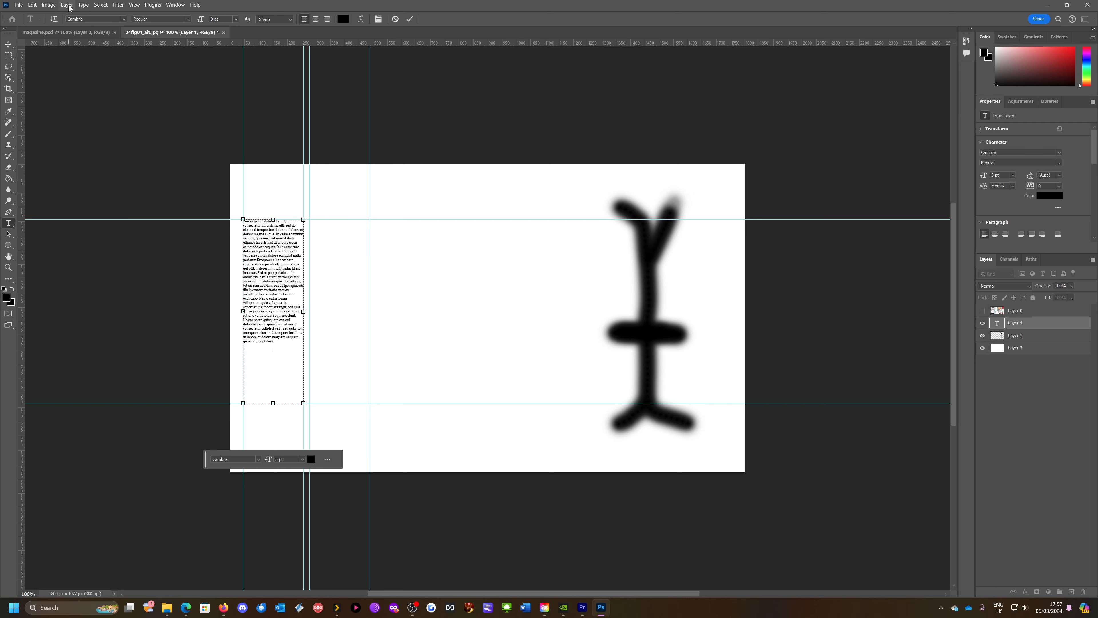
left_click(84, 5)
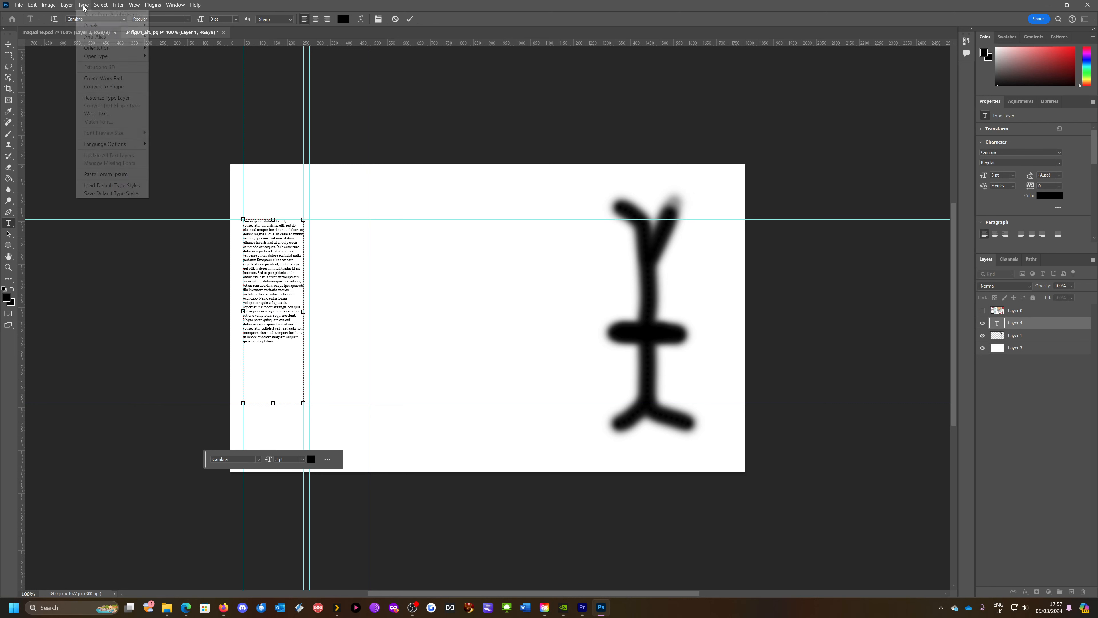
left_click(106, 174)
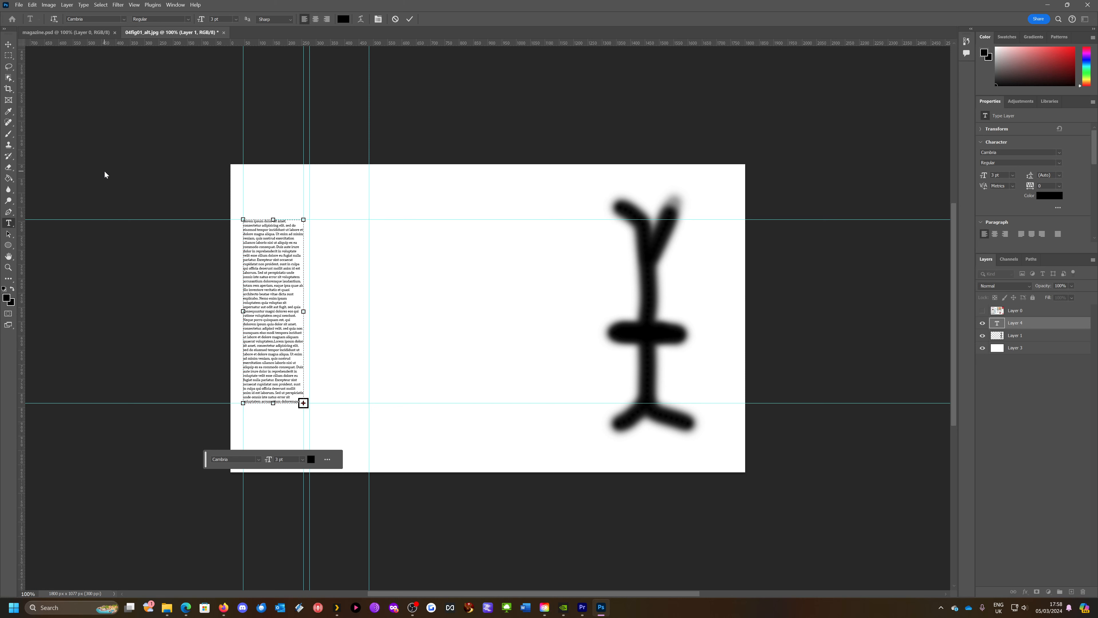
Preview centred, right-aligned and justified paragraph alignments on the column text, and restore left alignment.
left_click(995, 234)
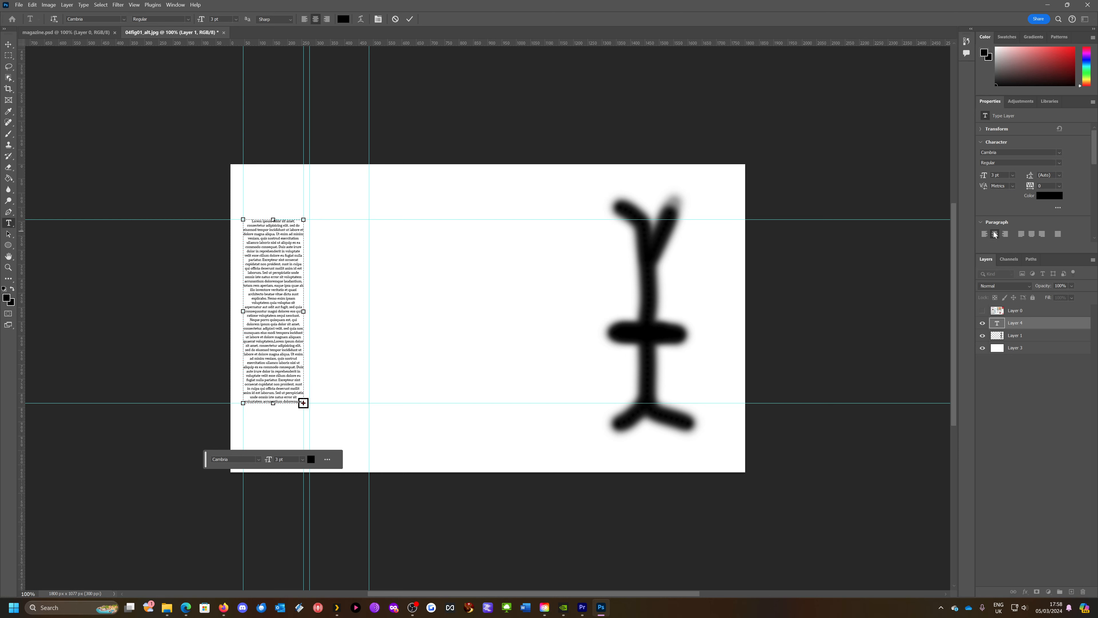
left_click(1004, 234)
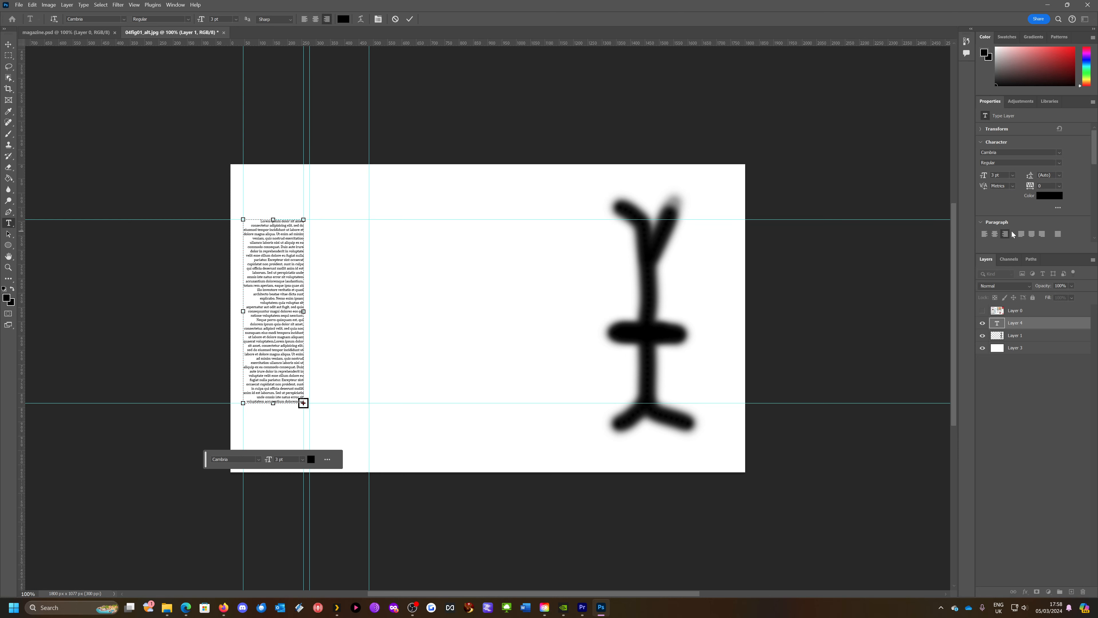
left_click(1021, 234)
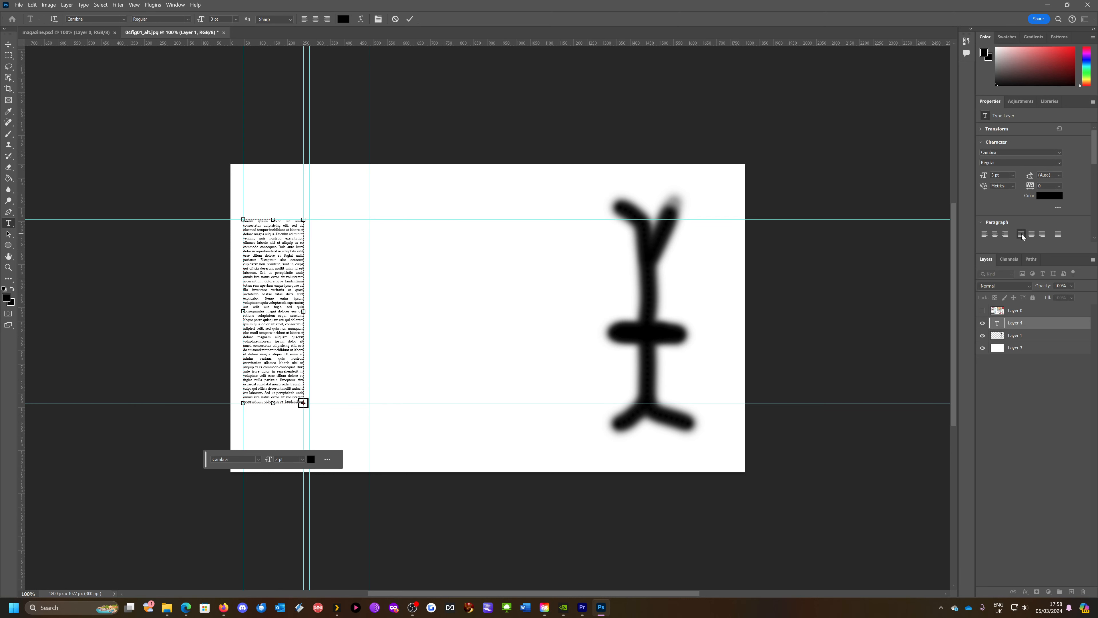
left_click(1030, 235)
left_click(984, 234)
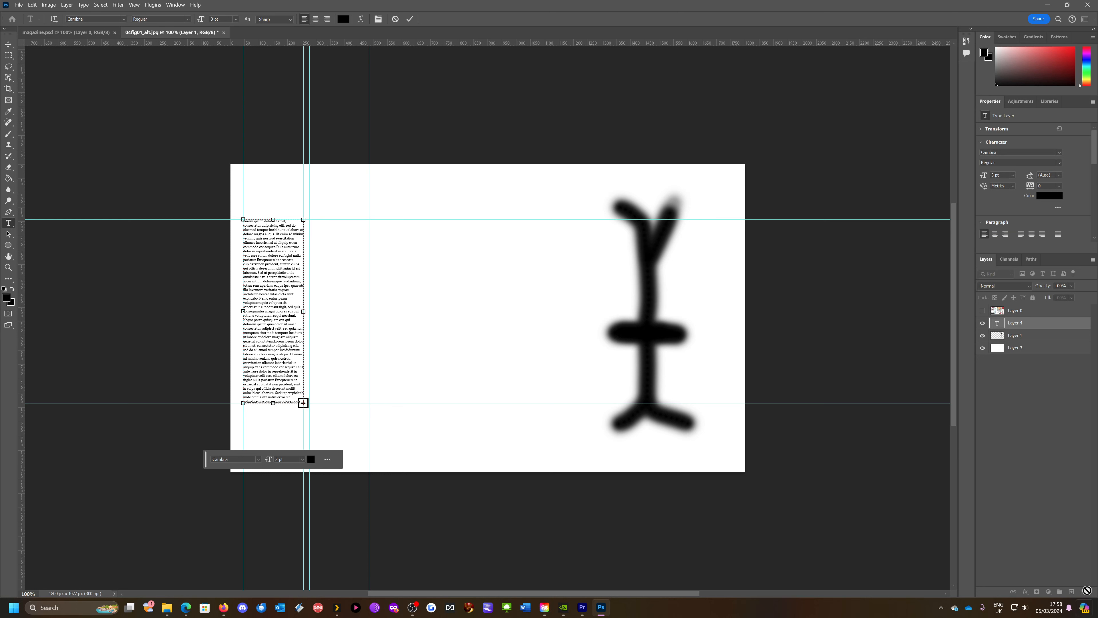
Create a second paragraph text box in the next guide column and fill it with two rounds of pasted Lorem Ipsum.
left_click(1044, 337)
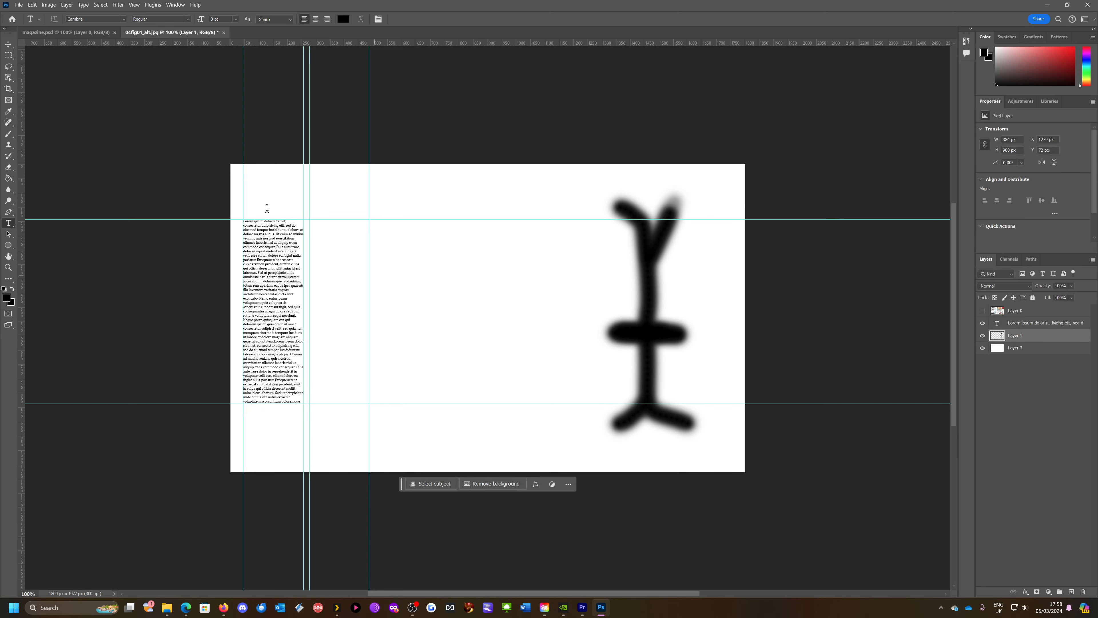
left_click_drag(309, 220, 369, 403)
left_click(83, 5)
left_click(105, 173)
left_click(83, 5)
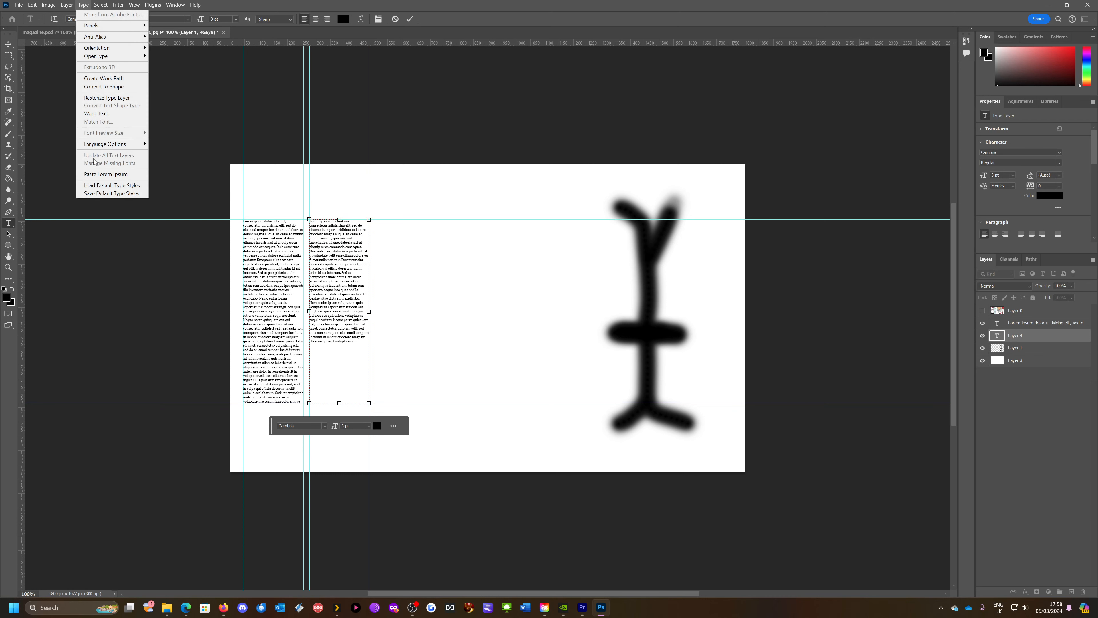
left_click(103, 174)
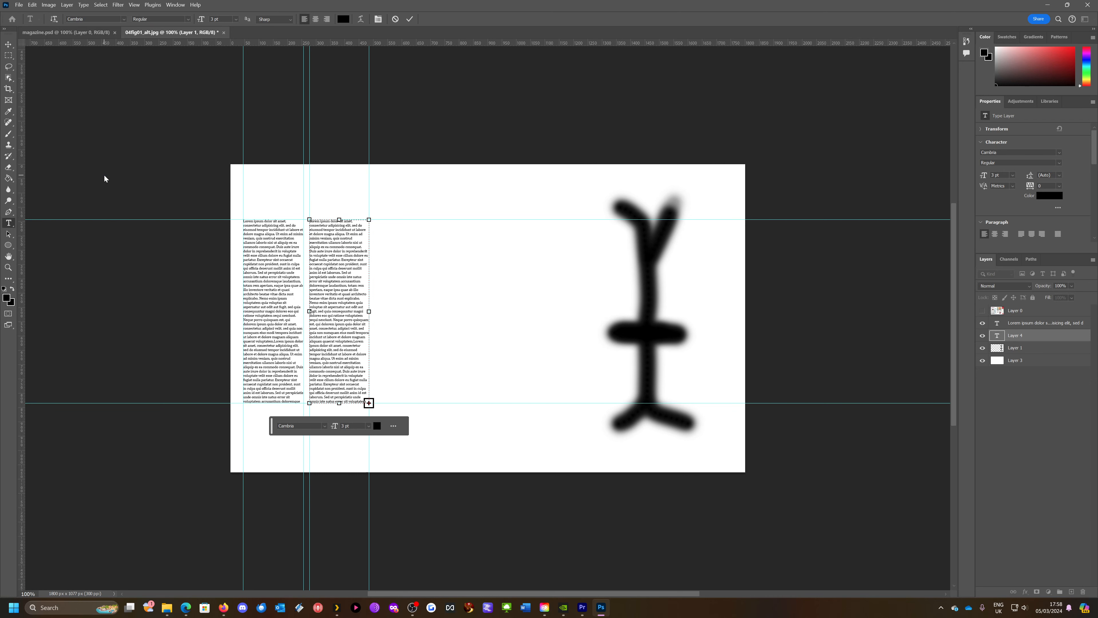
Delete both Lorem Ipsum text layers.
left_click(1055, 324)
left_click(1052, 336, "shift")
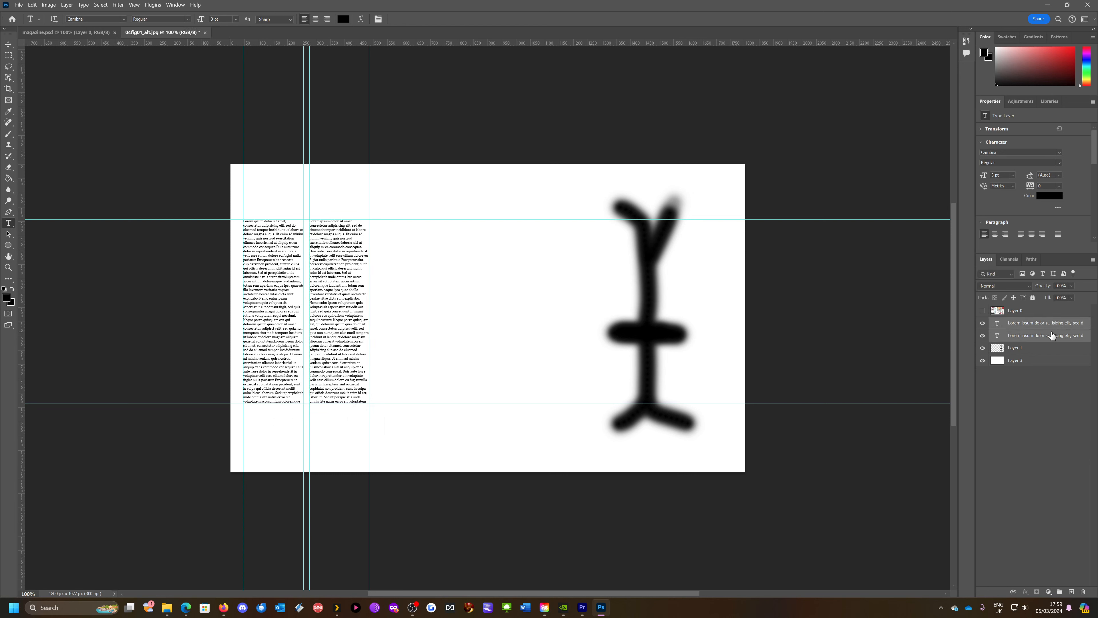
left_click_drag(1054, 336, 1085, 591)
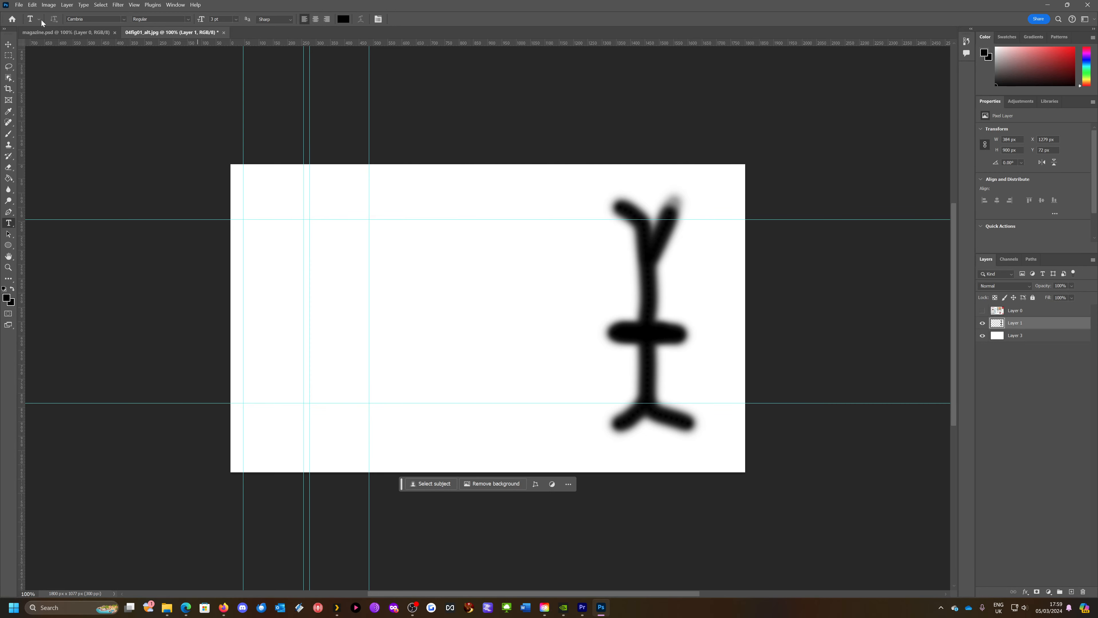
Check the layout in magazine.psd for reference and return to the 04fig01_alt.jpg document.
left_click(44, 33)
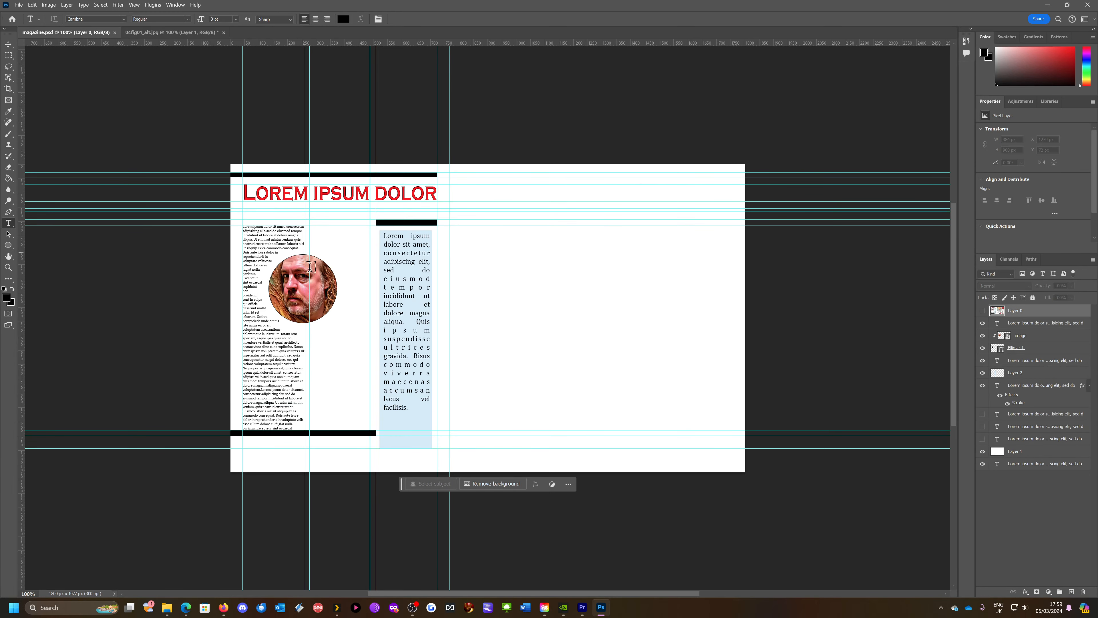
left_click(174, 32)
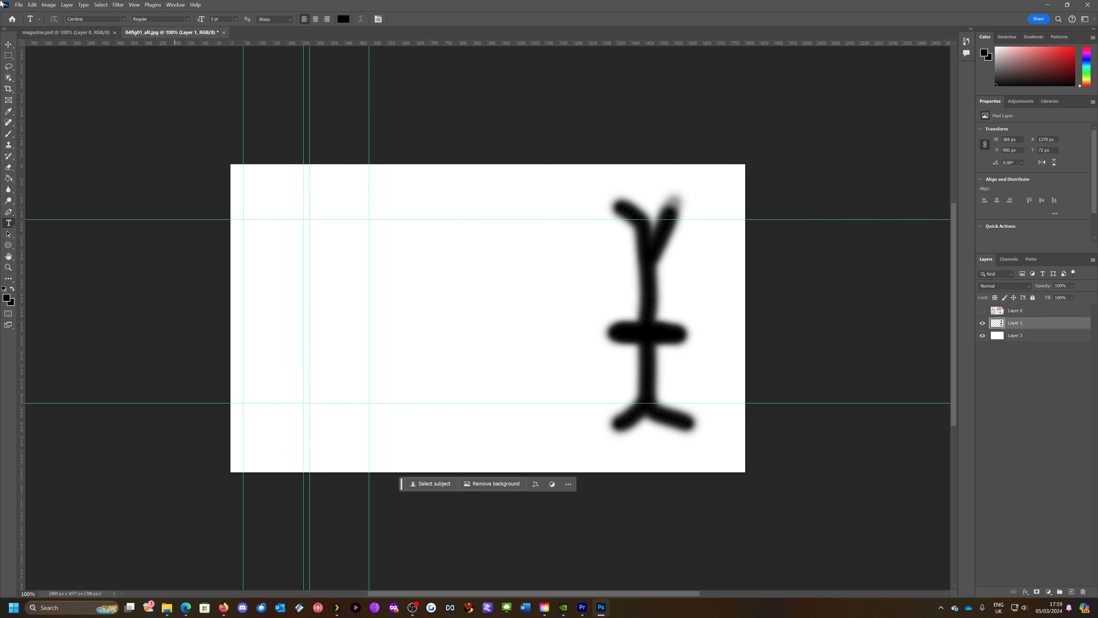
Place image.png as an embedded object, scaled to about 317 px wide and centred across the two guide columns.
left_click(18, 5)
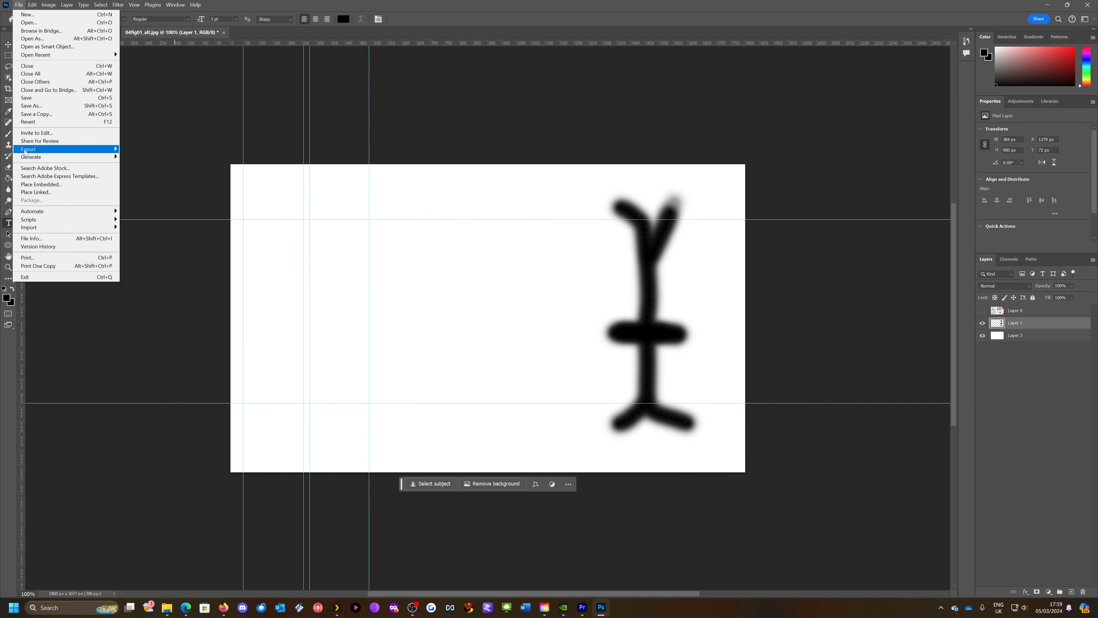
left_click(34, 184)
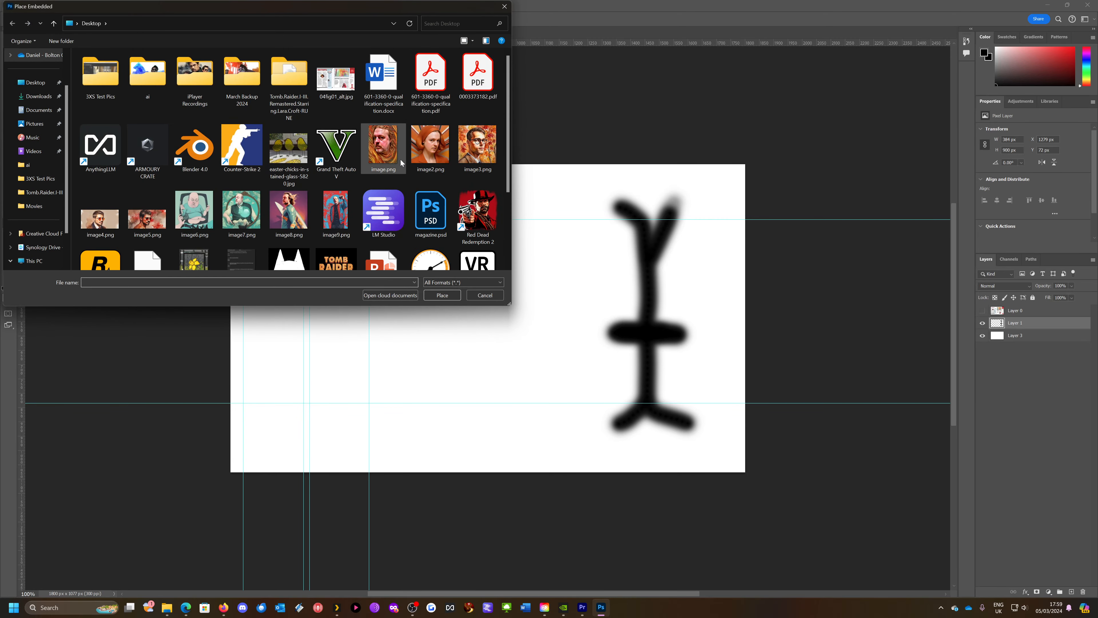
left_click(383, 146)
left_click(439, 295)
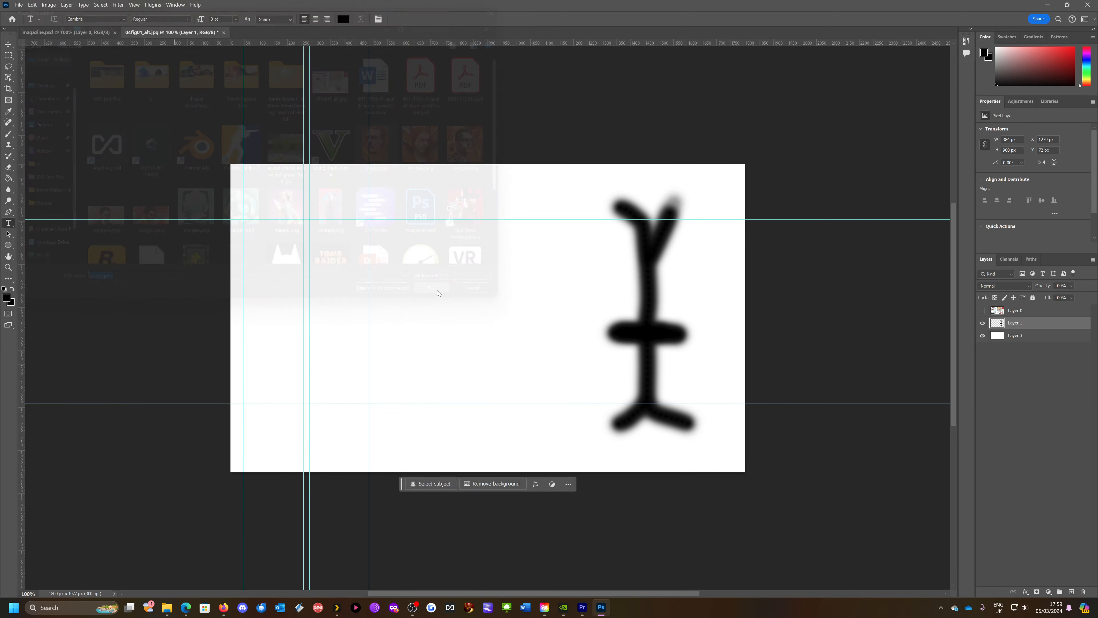
left_click_drag(604, 165, 464, 351)
left_click_drag(418, 411, 310, 296)
key("Return")
Draw a black circle about 289 px in diameter over the portrait with the Ellipse Tool.
left_click(7, 247)
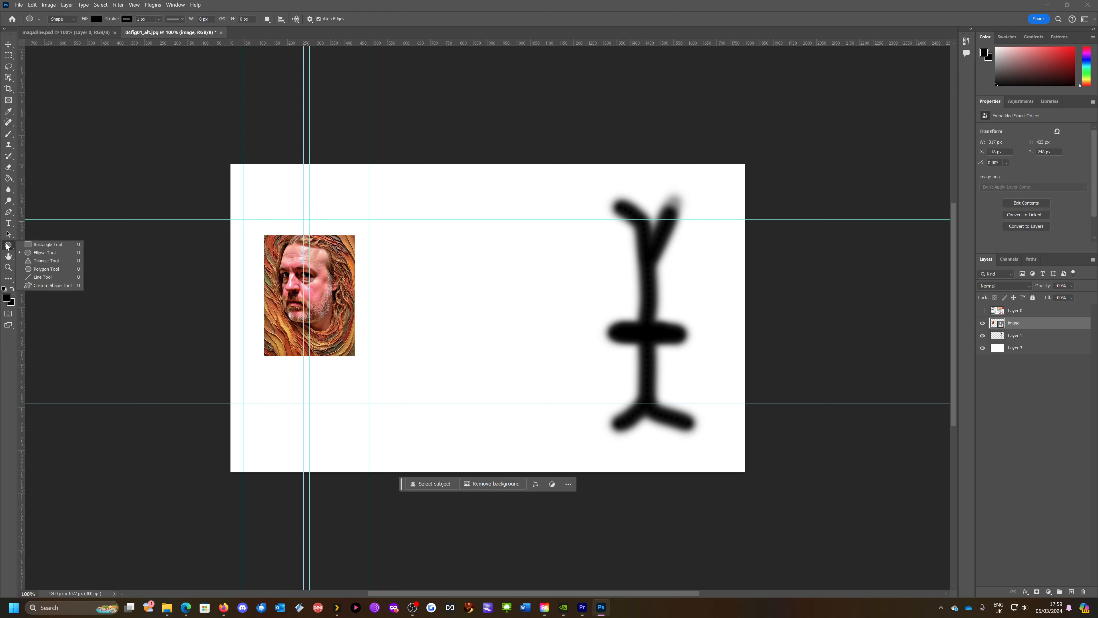
left_click(41, 246)
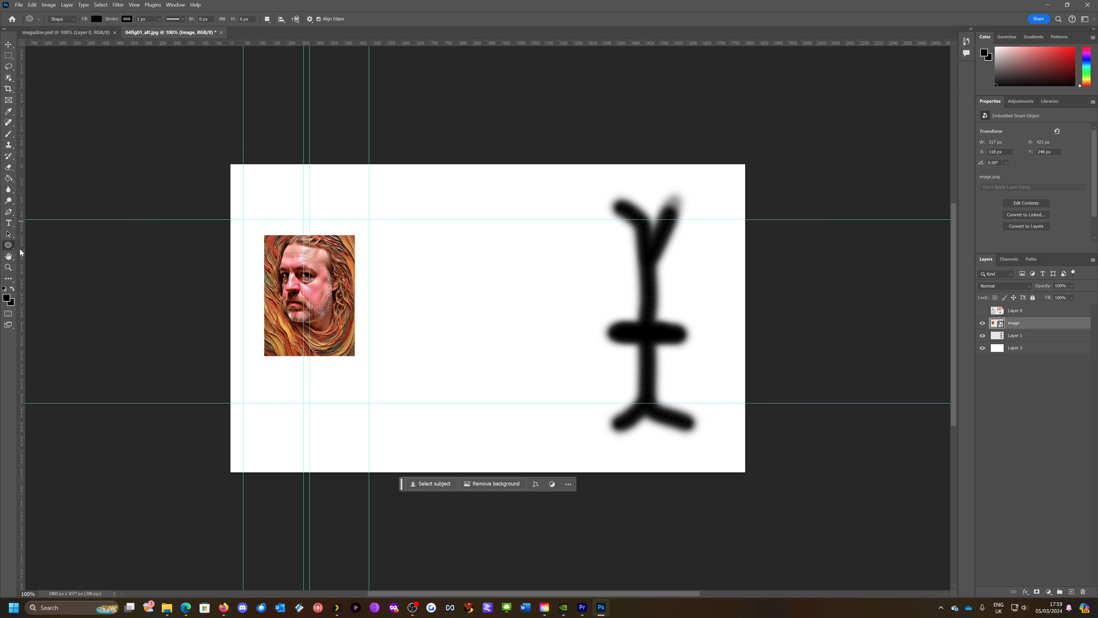
right_click(10, 247)
left_click(41, 253)
left_click_drag(279, 246, 359, 340)
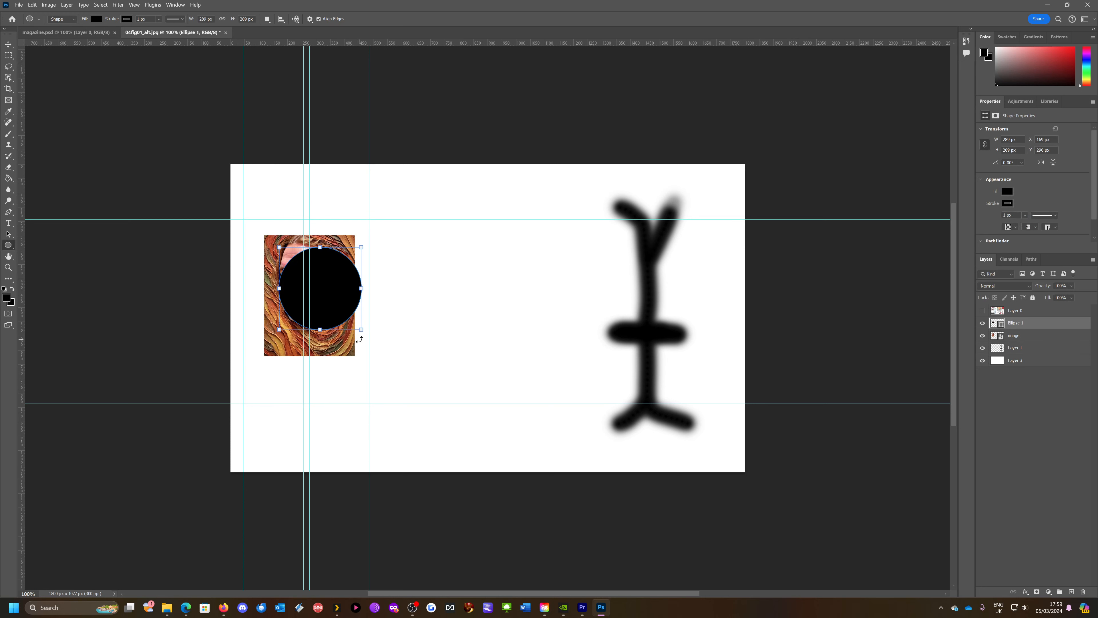
Centre the black circle horizontally on the portrait and move the Ellipse 1 layer below the image layer.
left_click(5, 45)
left_click_drag(325, 276, 313, 276)
left_click_drag(1025, 323, 1028, 337)
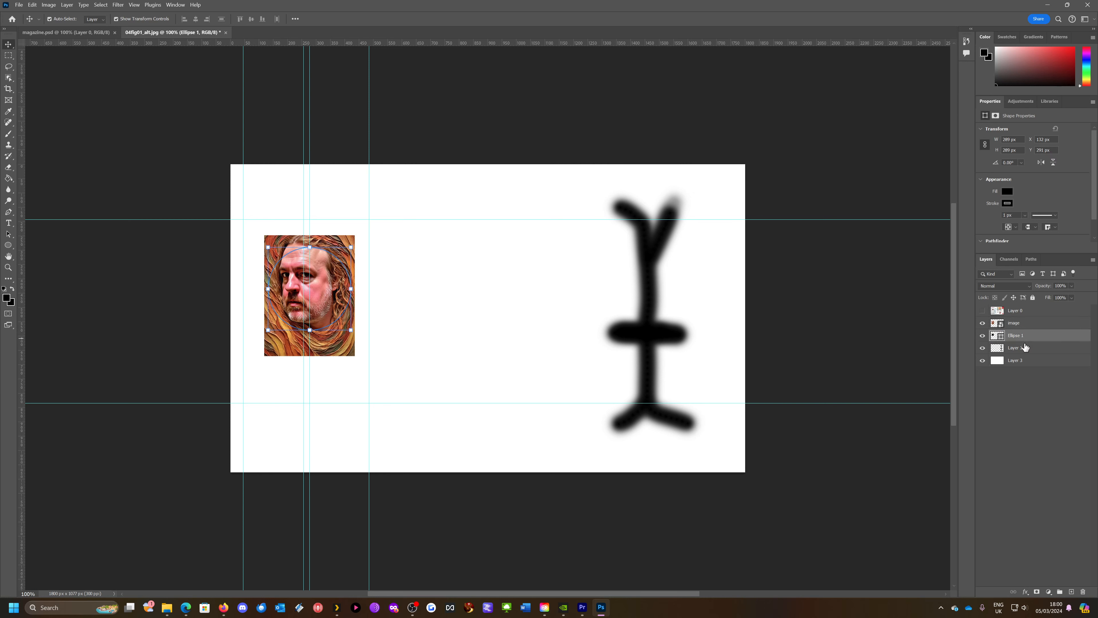
Create a clipping mask that clips the image layer to Ellipse 1, and deselect the layer.
left_click(1024, 323)
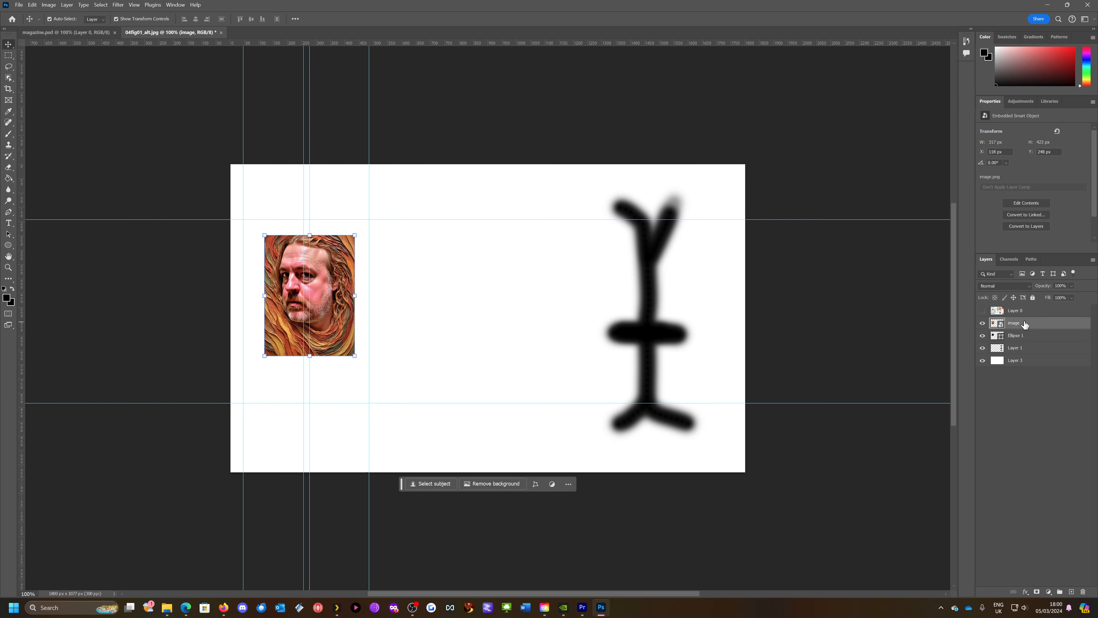
right_click(1024, 323)
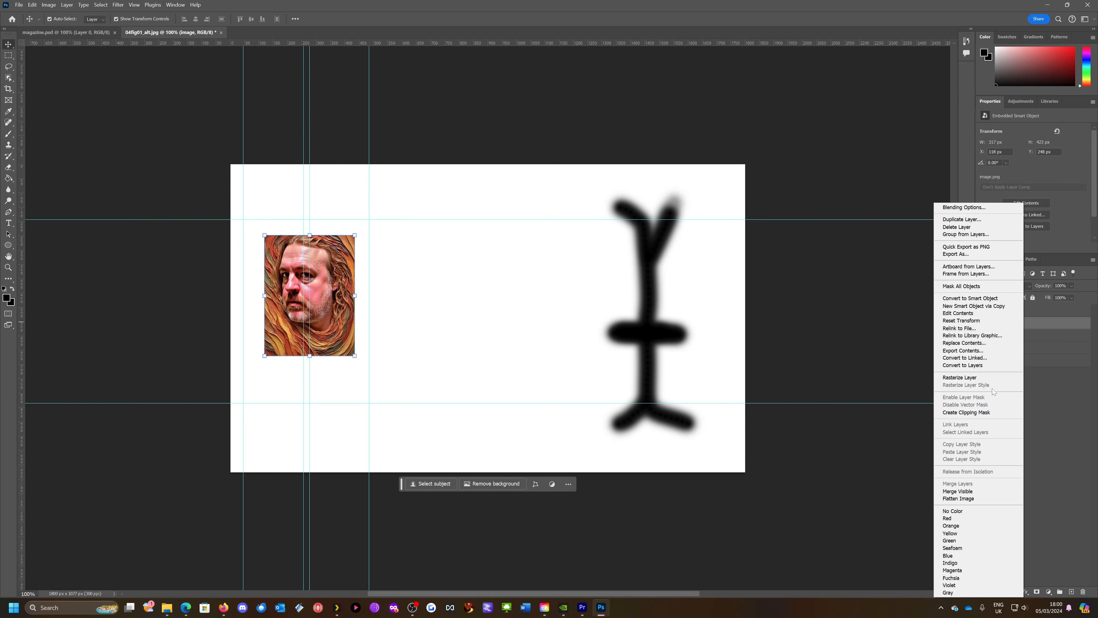
left_click(986, 412)
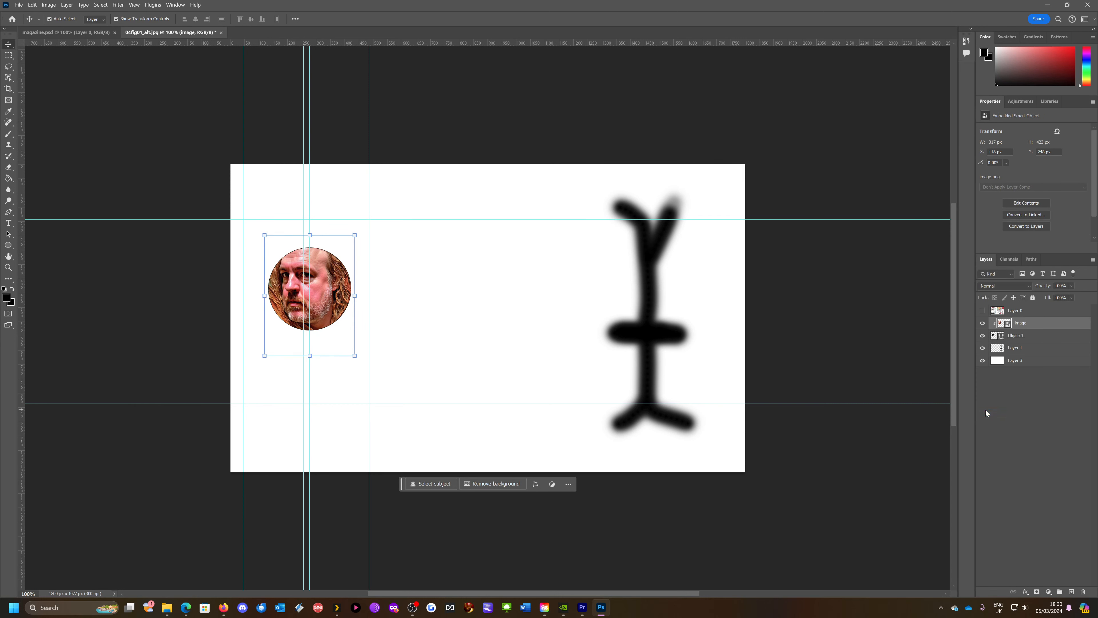
left_click(839, 125)
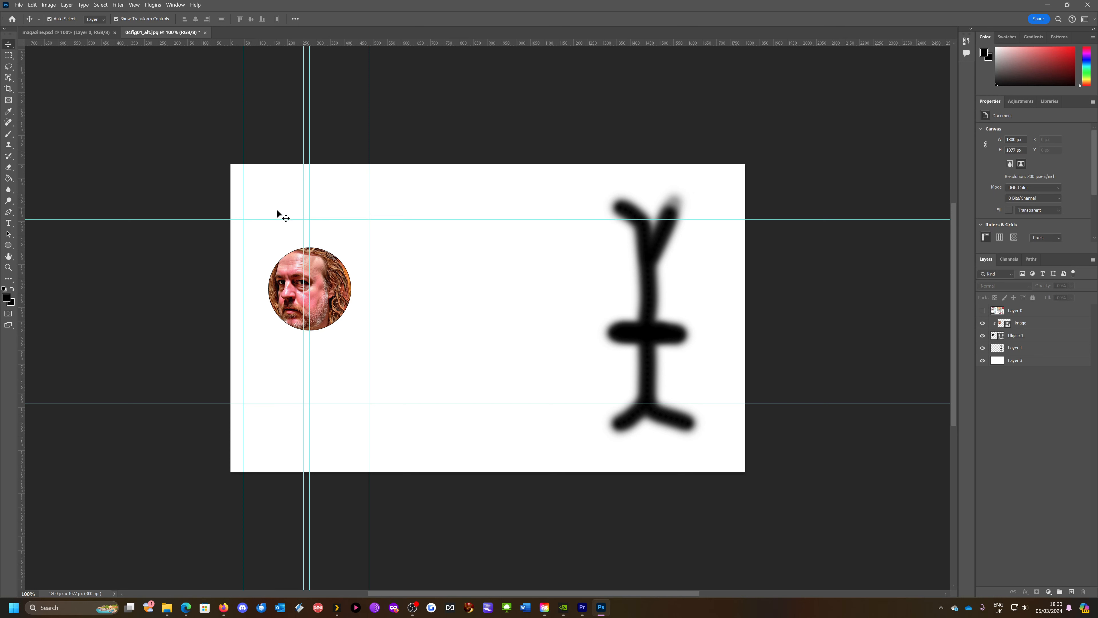
Draw a closed Pen tool path around the first guide column, with its inner edge stepping around the portrait circle's near side.
left_click(8, 212)
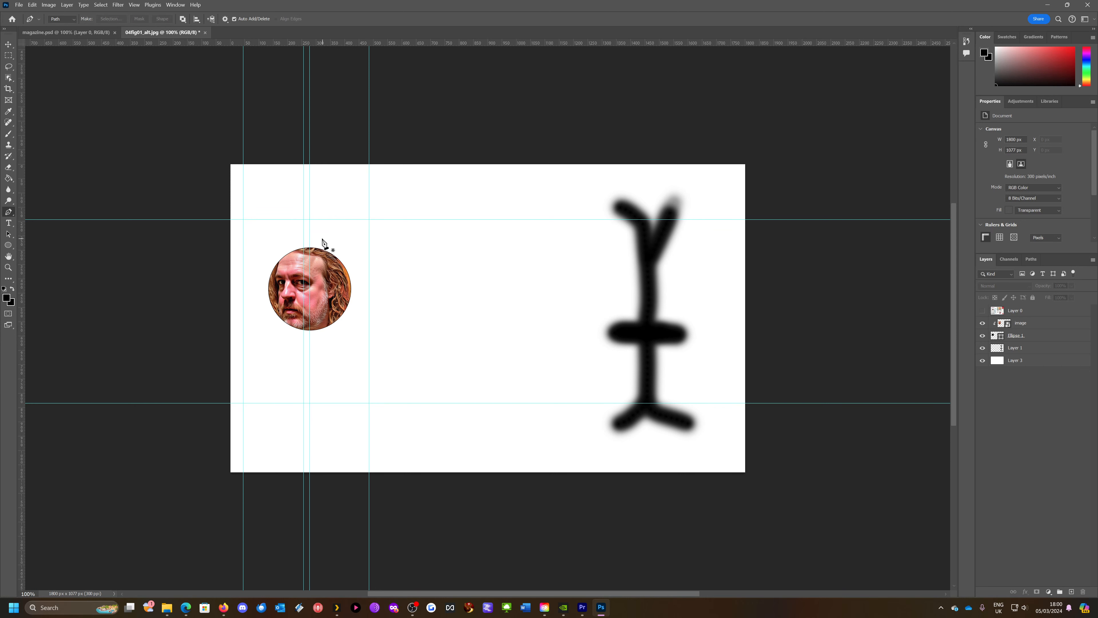
left_click(304, 243)
left_click(271, 256)
left_click(265, 280)
left_click(265, 305)
left_click(279, 321)
left_click(303, 334)
left_click(303, 402)
left_click(242, 403)
left_click(244, 220)
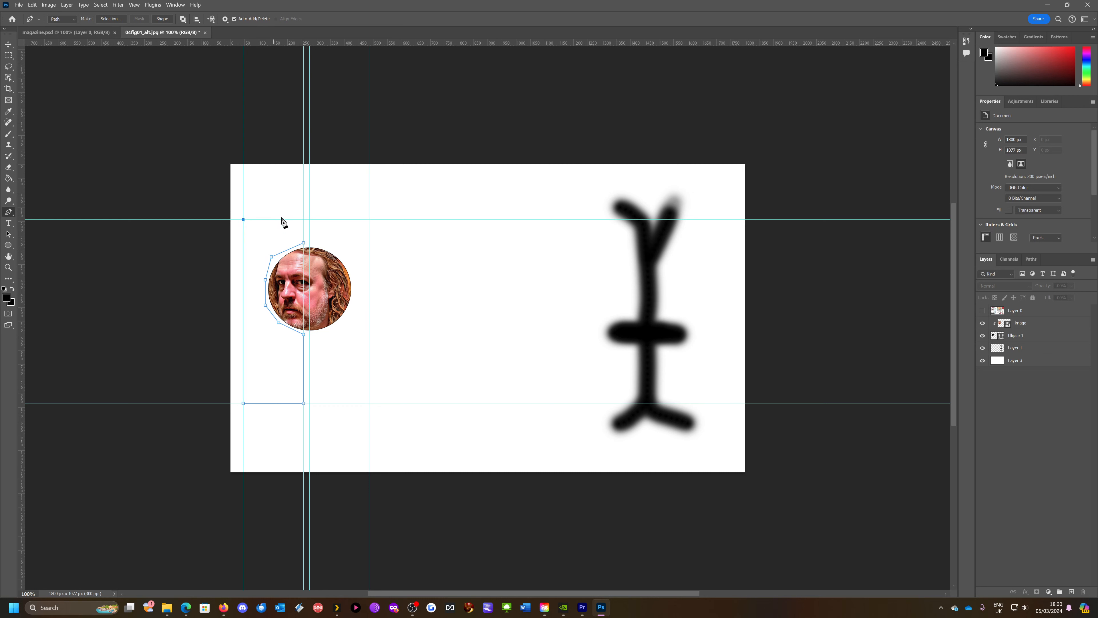
left_click(304, 219)
left_click(303, 243)
Create a type layer inside the closed path, fill it with repeated Lorem Ipsum placeholder text, and deselect the layer.
key("t")
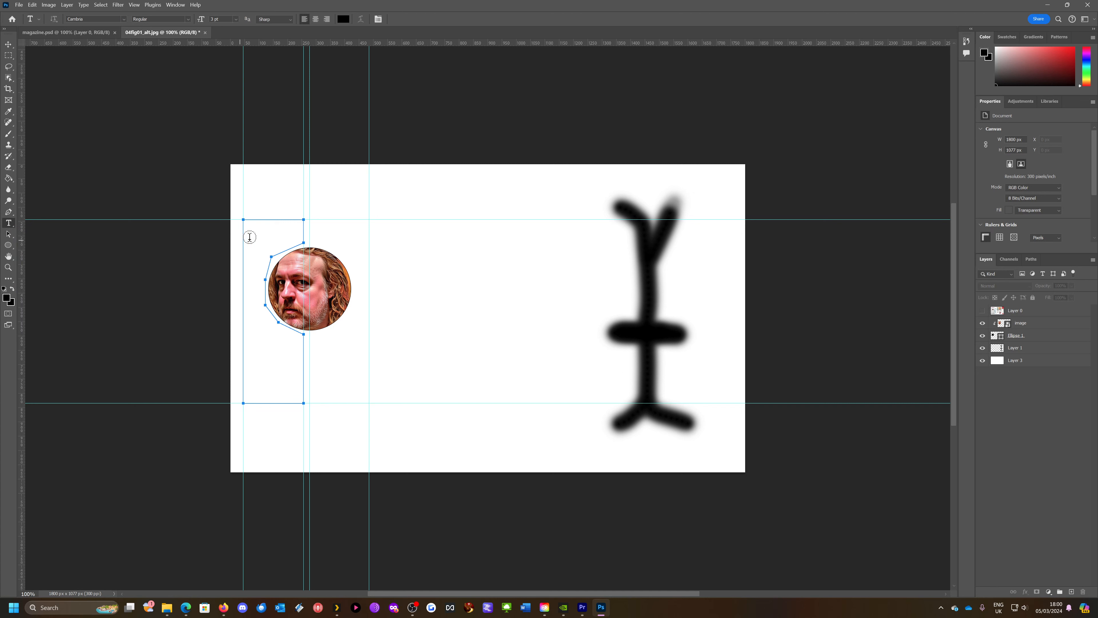
left_click(255, 236)
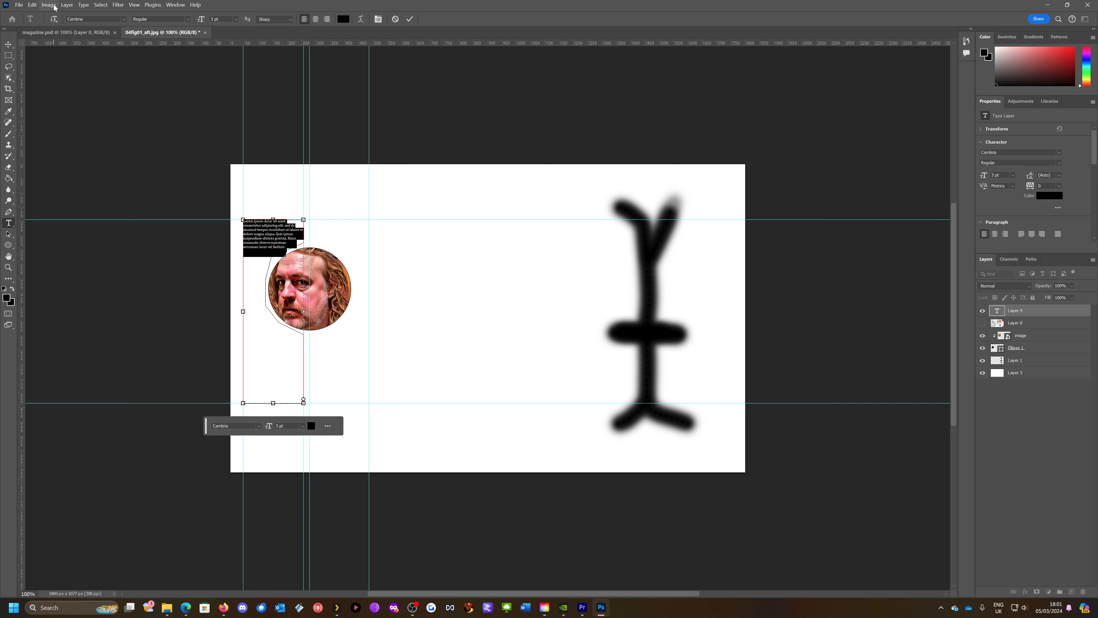
left_click(72, 6)
mouse_move(83, 6)
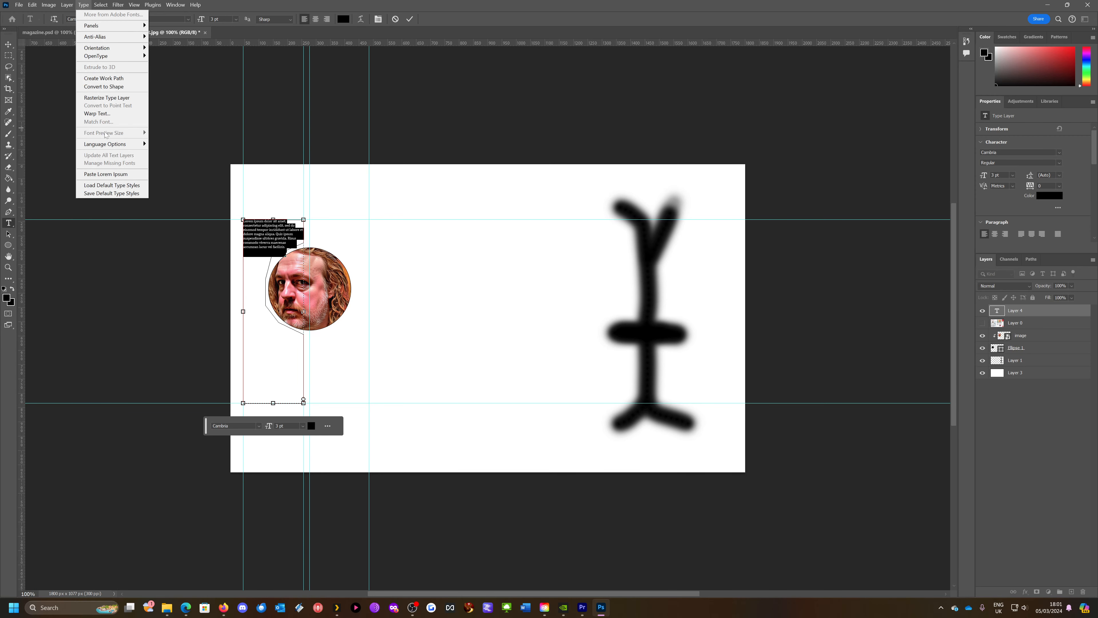
left_click(111, 175)
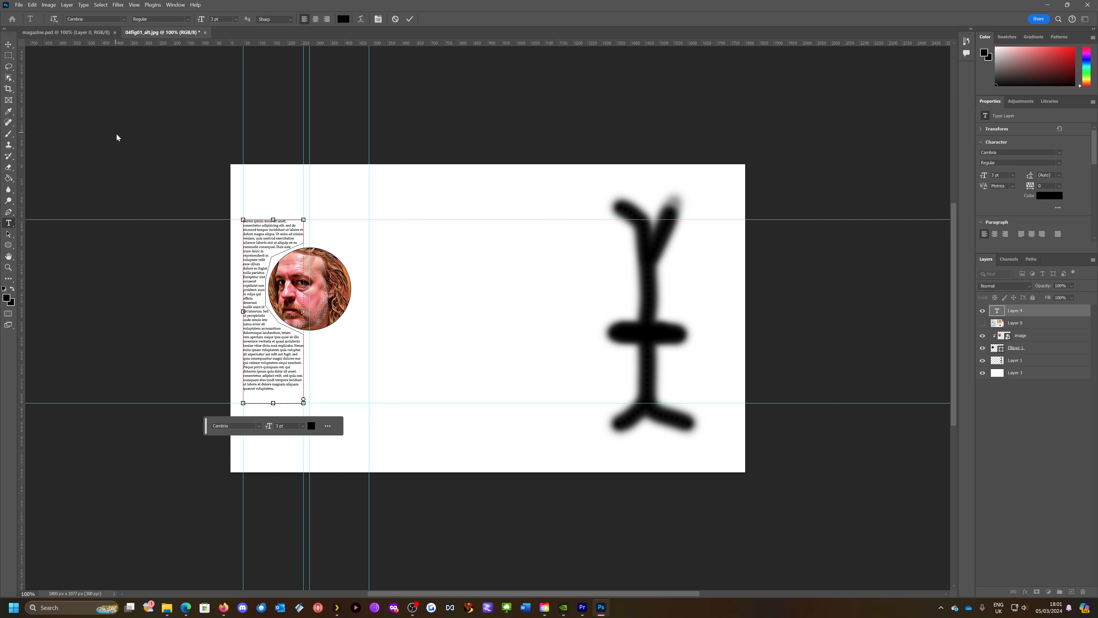
left_click(83, 5)
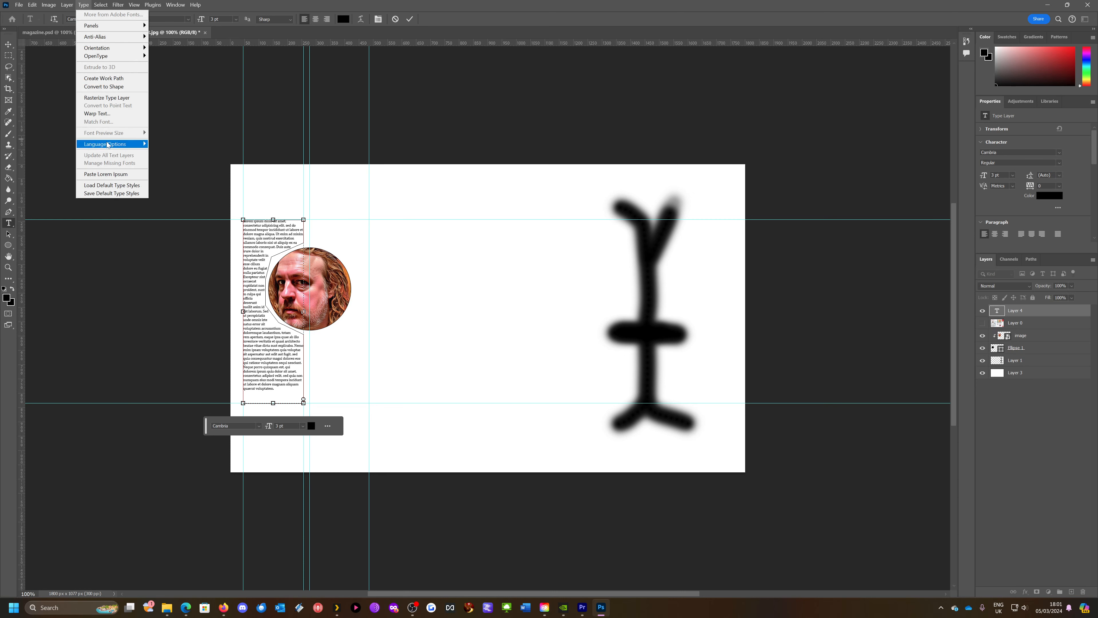
left_click(109, 175)
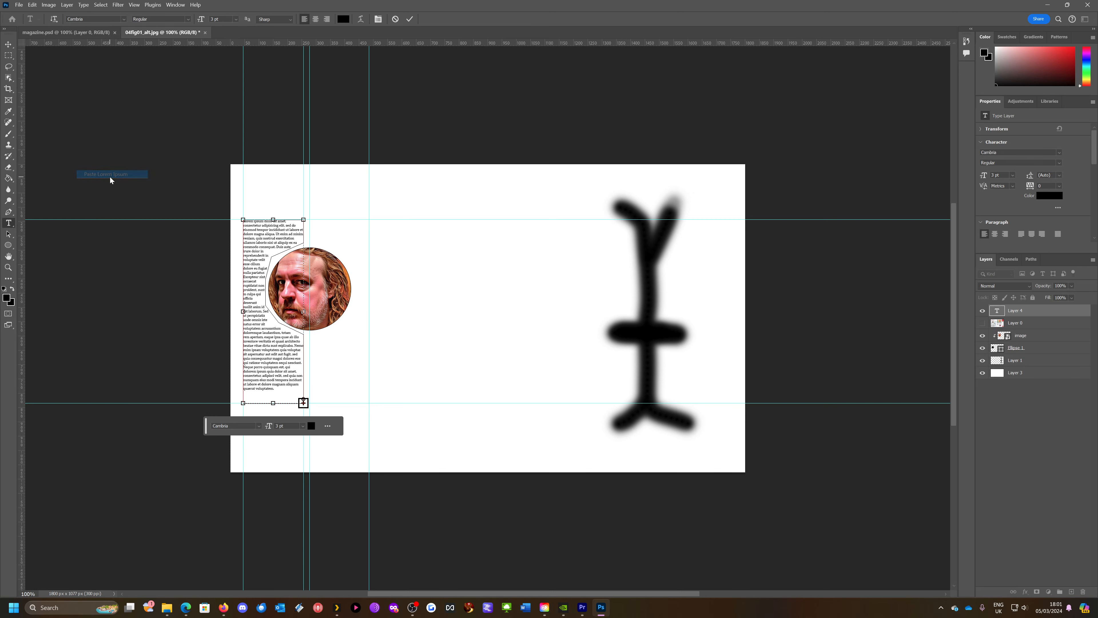
left_click(134, 167)
left_click(7, 44)
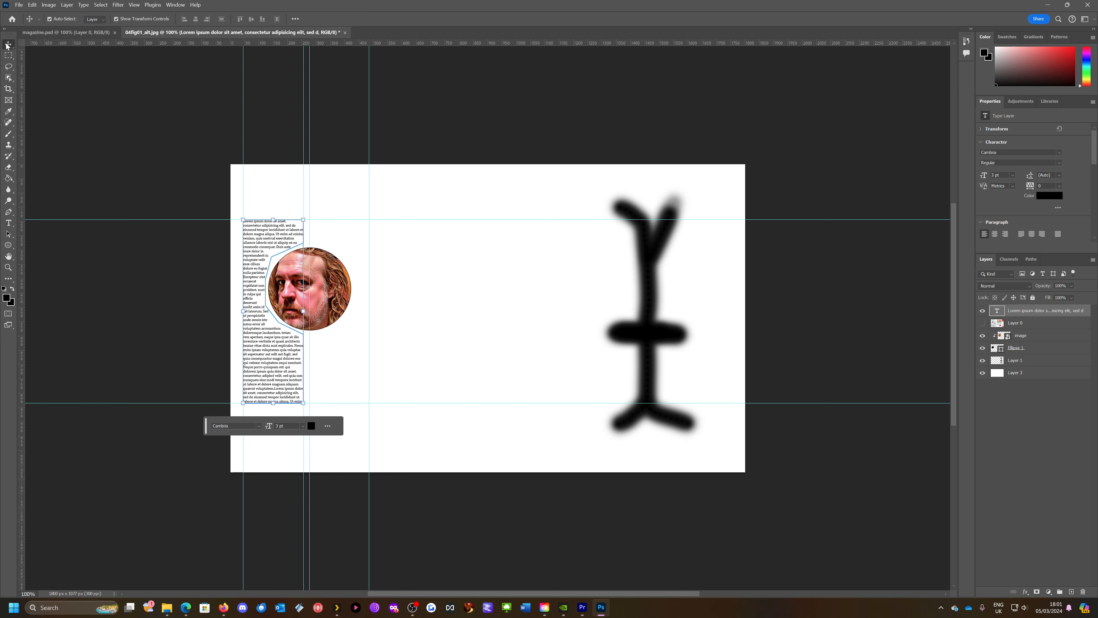
left_click(88, 89)
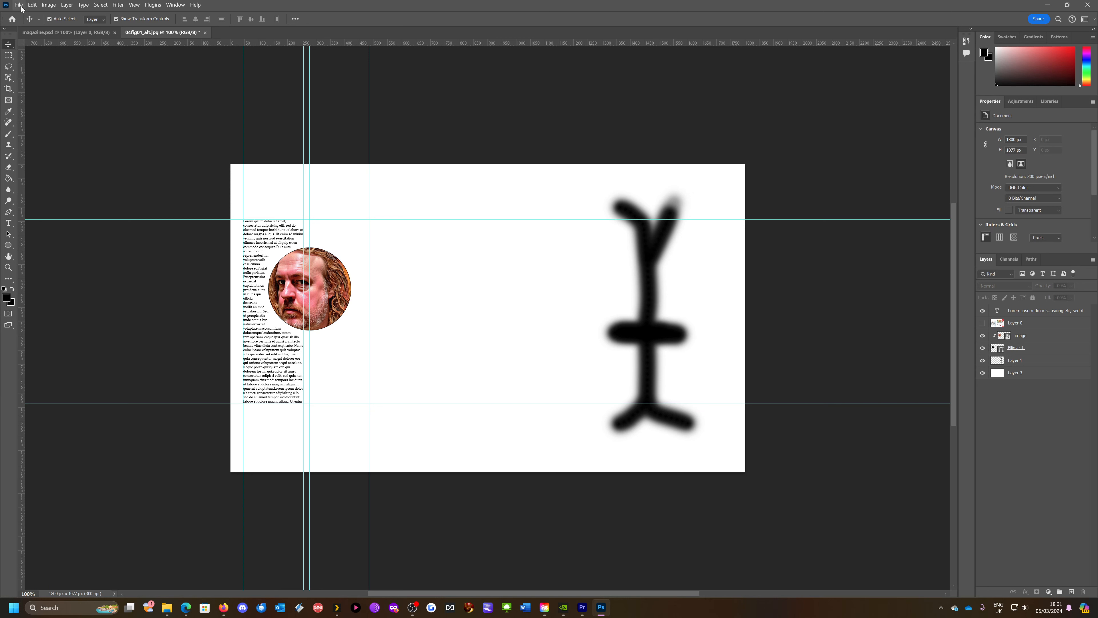
Compare the layout with the finished magazine.psd document and return to 04fig01_alt.jpg.
left_click(74, 34)
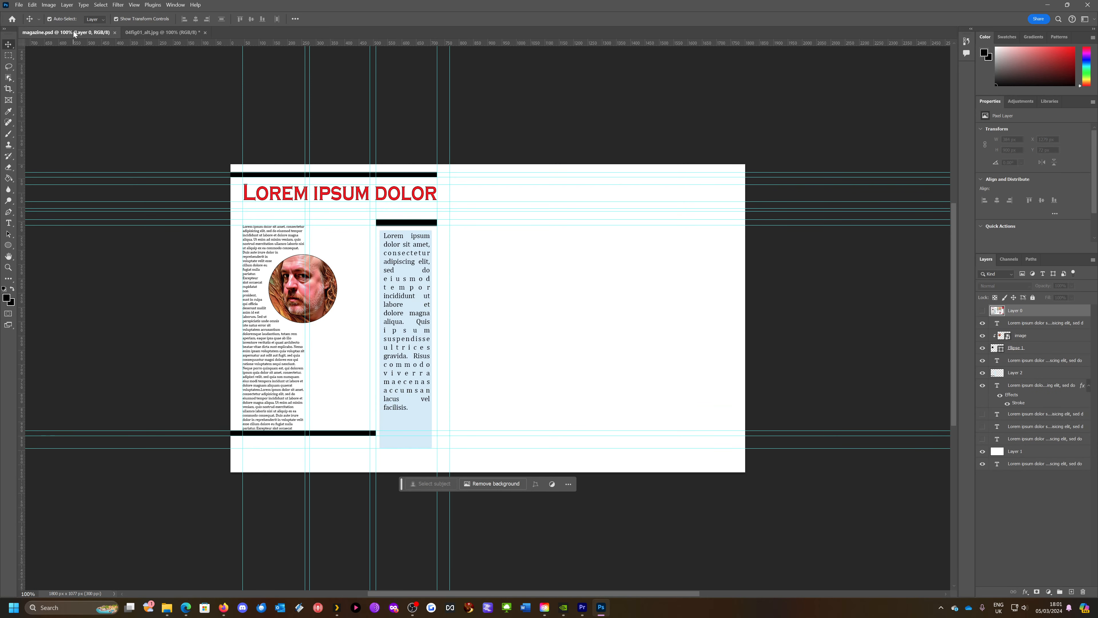
left_click(147, 32)
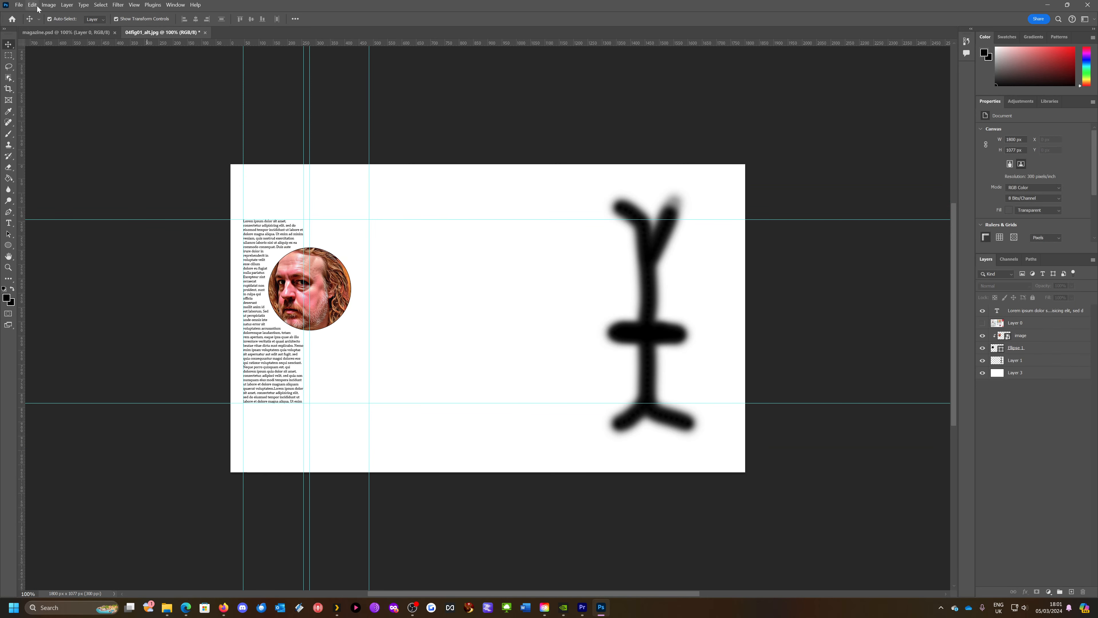
Review the file types offered by Save As for the layered document, and cancel without saving.
left_click(20, 5)
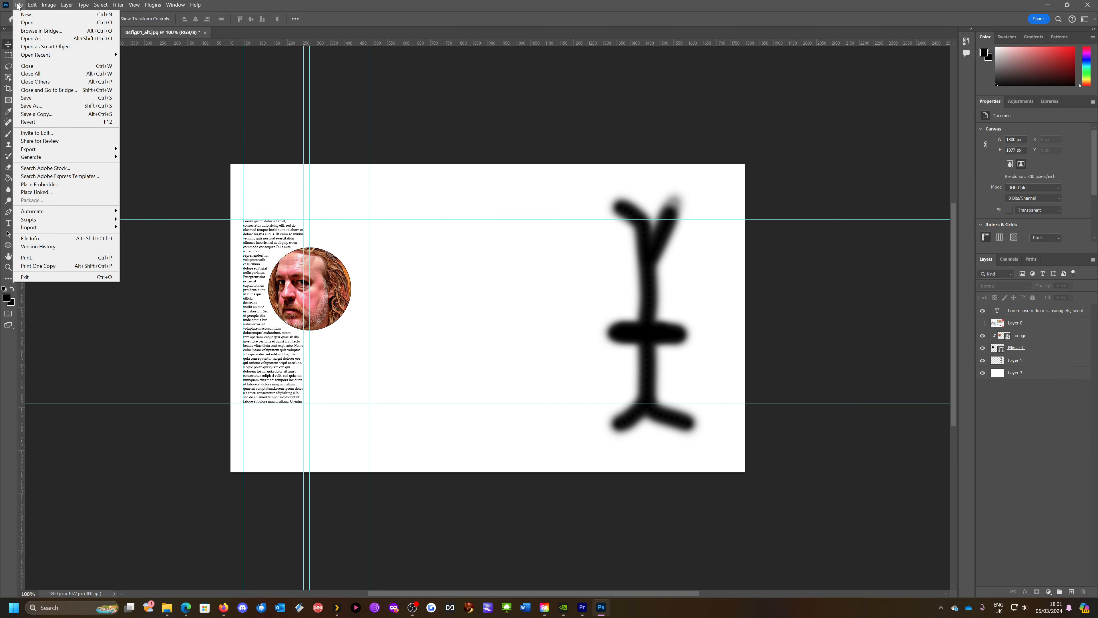
left_click(39, 106)
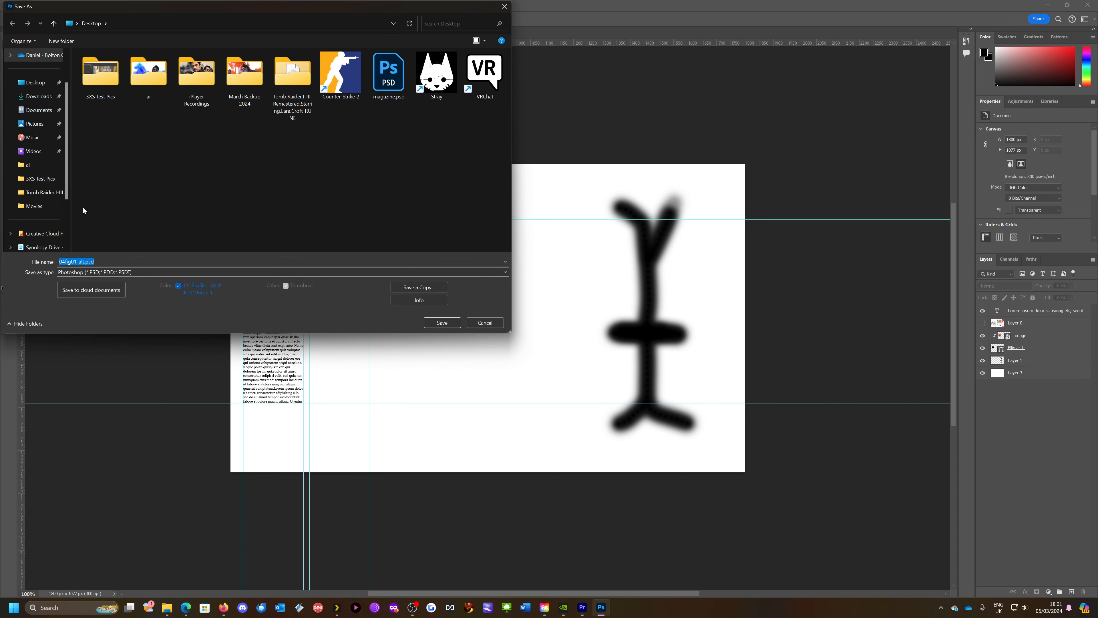
left_click(122, 272)
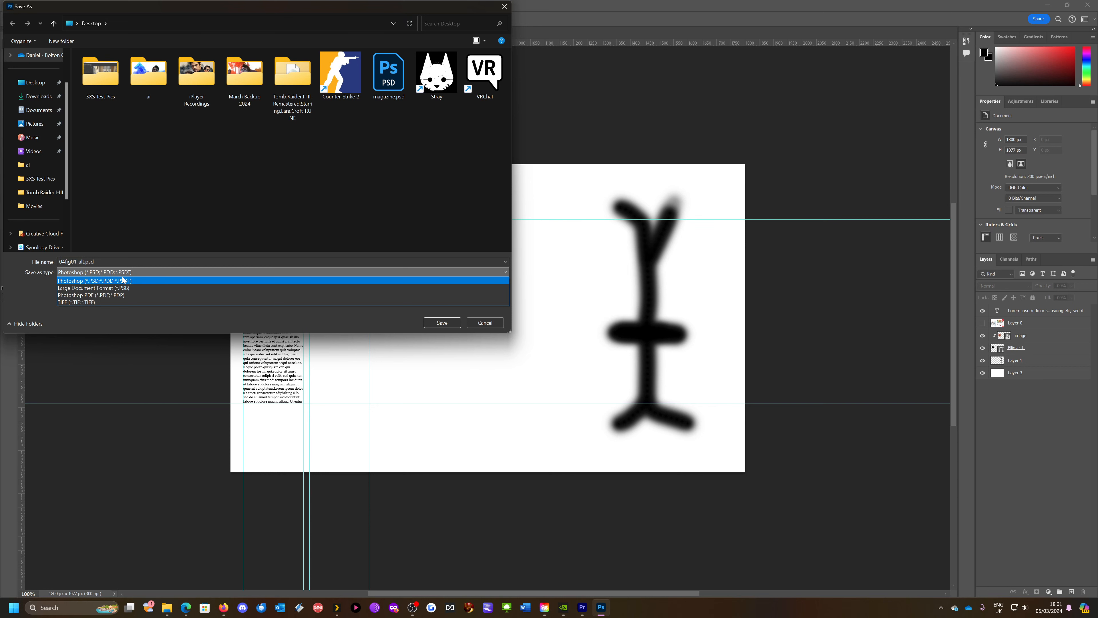
left_click(495, 326)
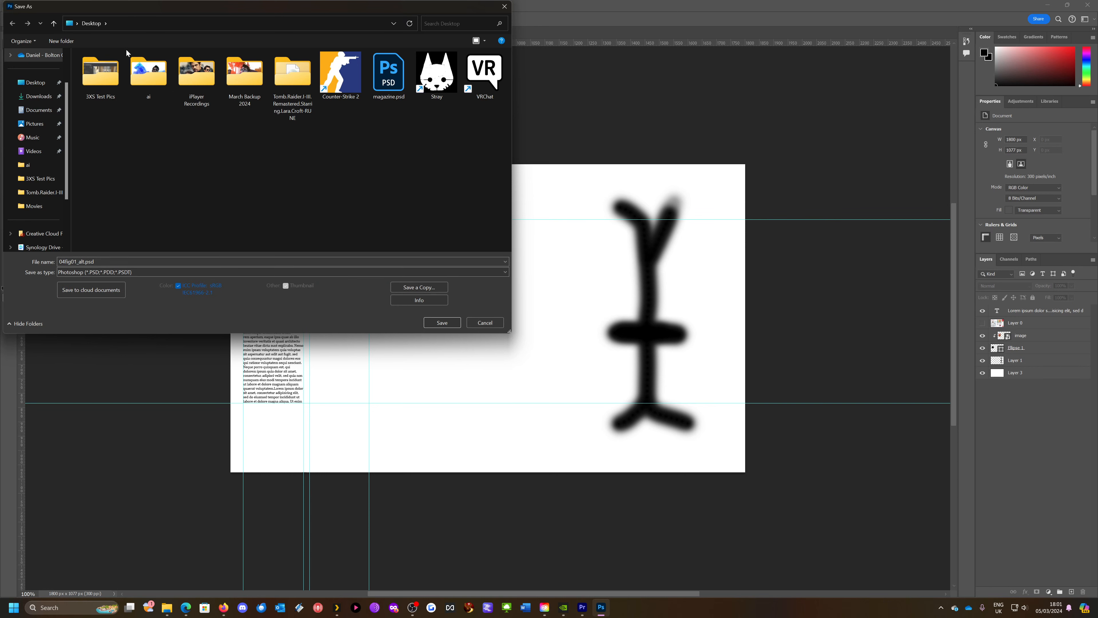
left_click(493, 323)
Review the file formats offered by Save a Copy, and close the dialog without saving.
left_click(20, 5)
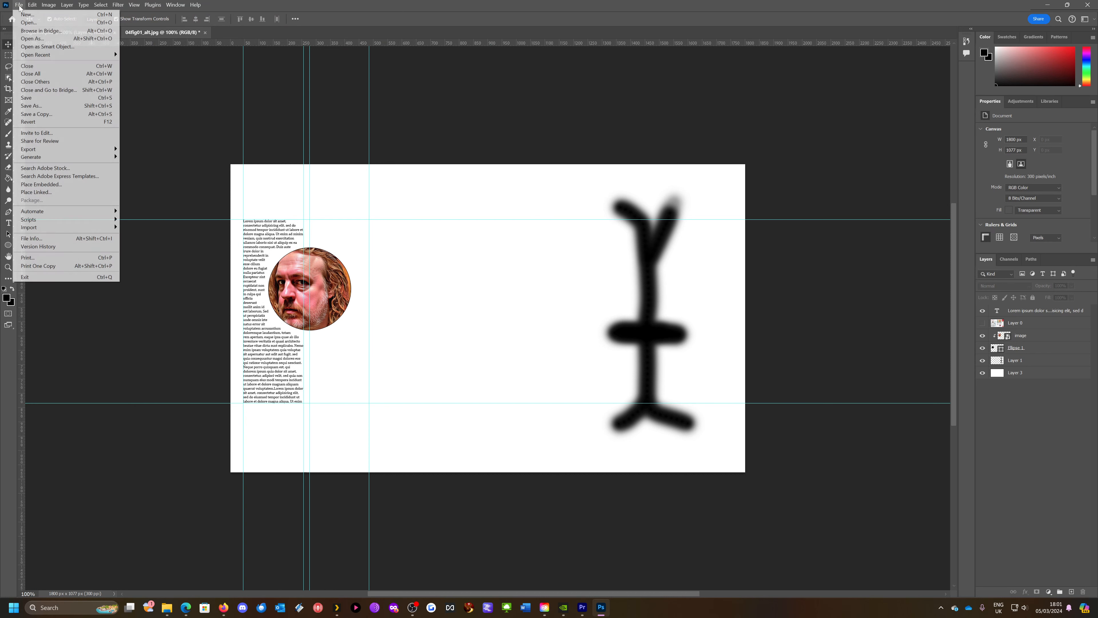
left_click(38, 115)
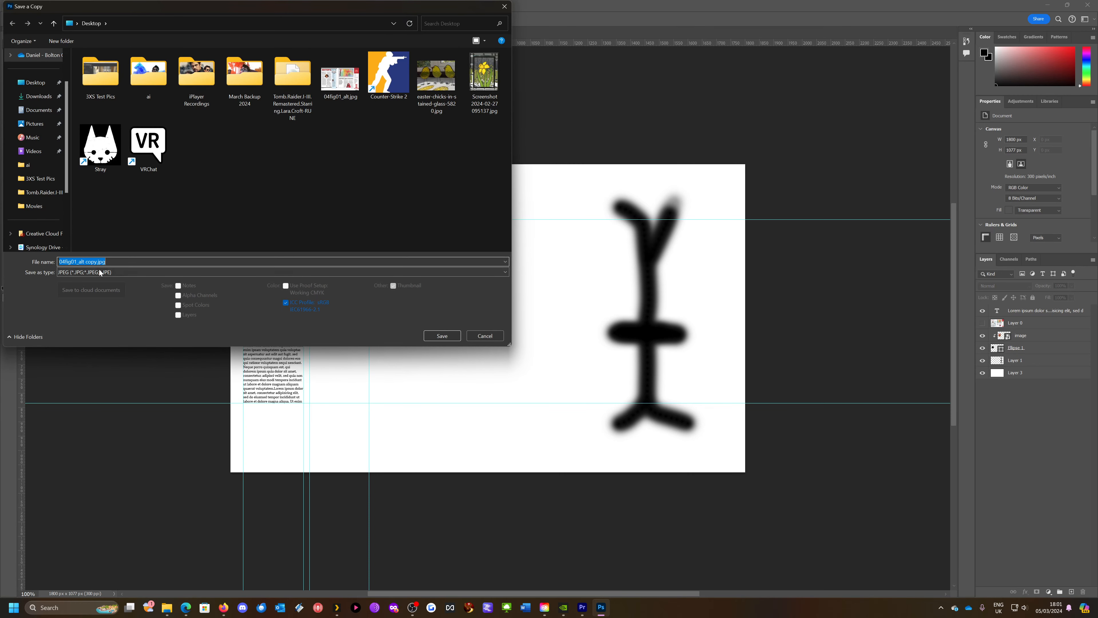
left_click(134, 272)
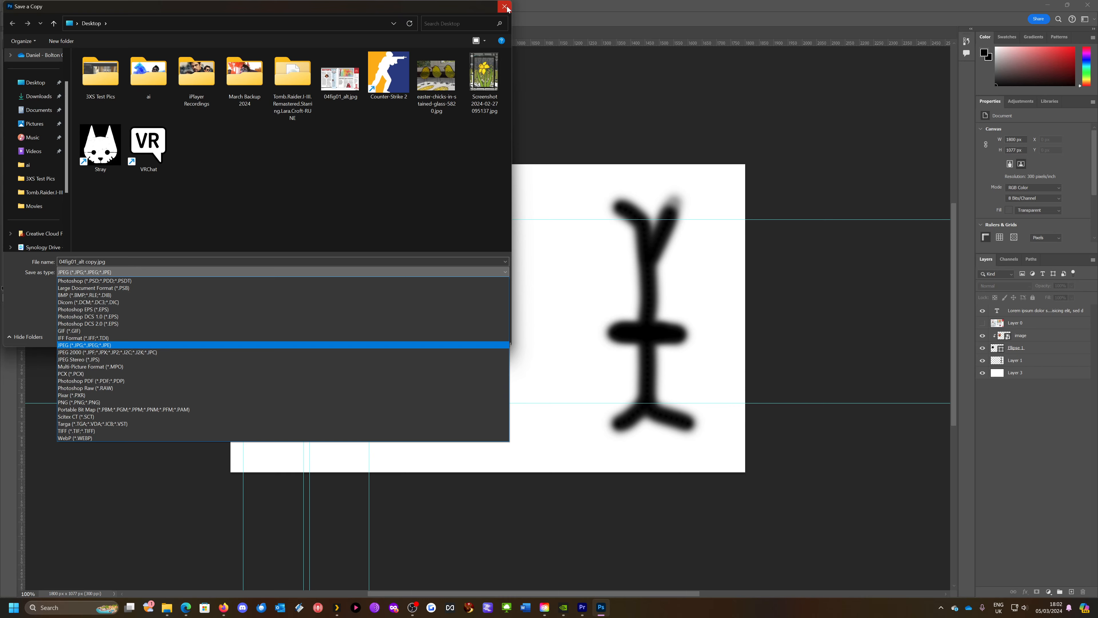
left_click(354, 38)
left_click(504, 7)
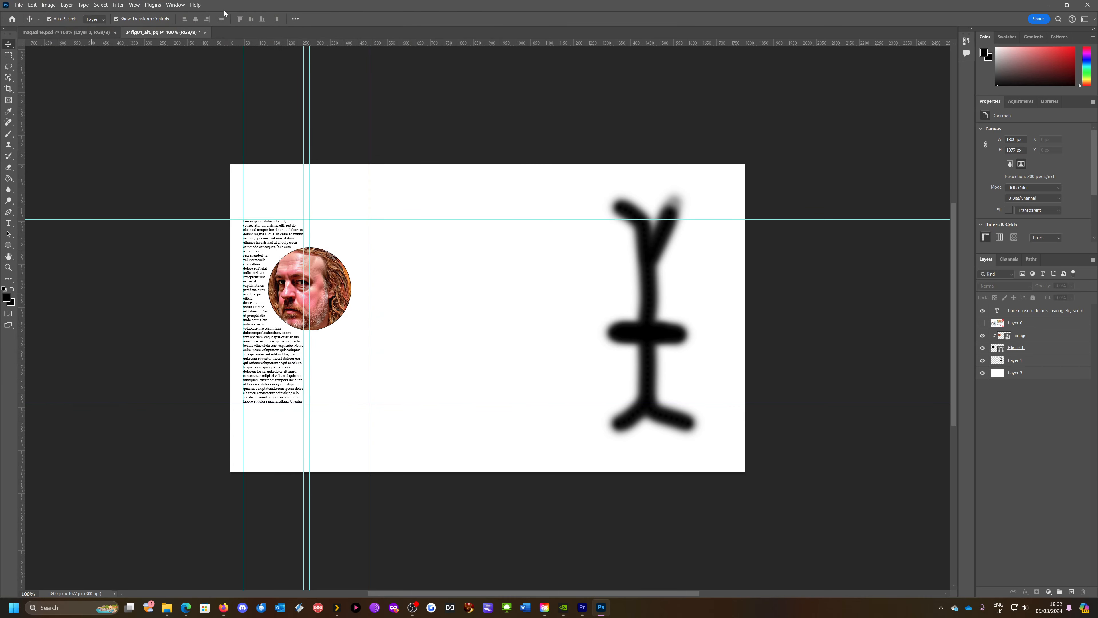
Reopen Save a Copy to examine its format list again, with Dicom picked as the file type, and close it without saving.
left_click(19, 5)
left_click(41, 114)
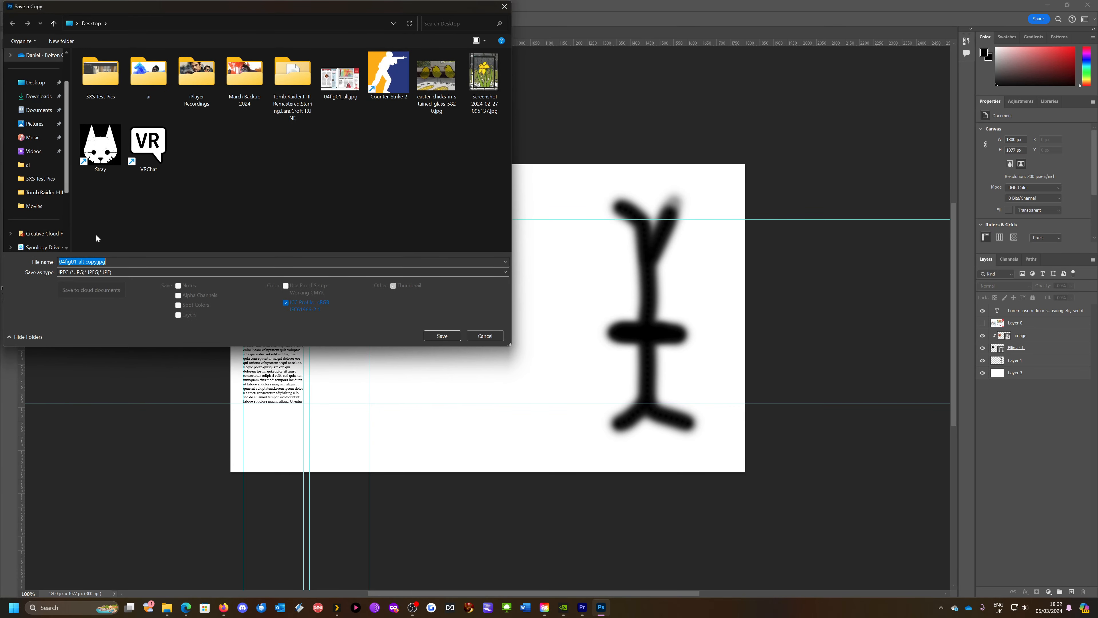
left_click(113, 273)
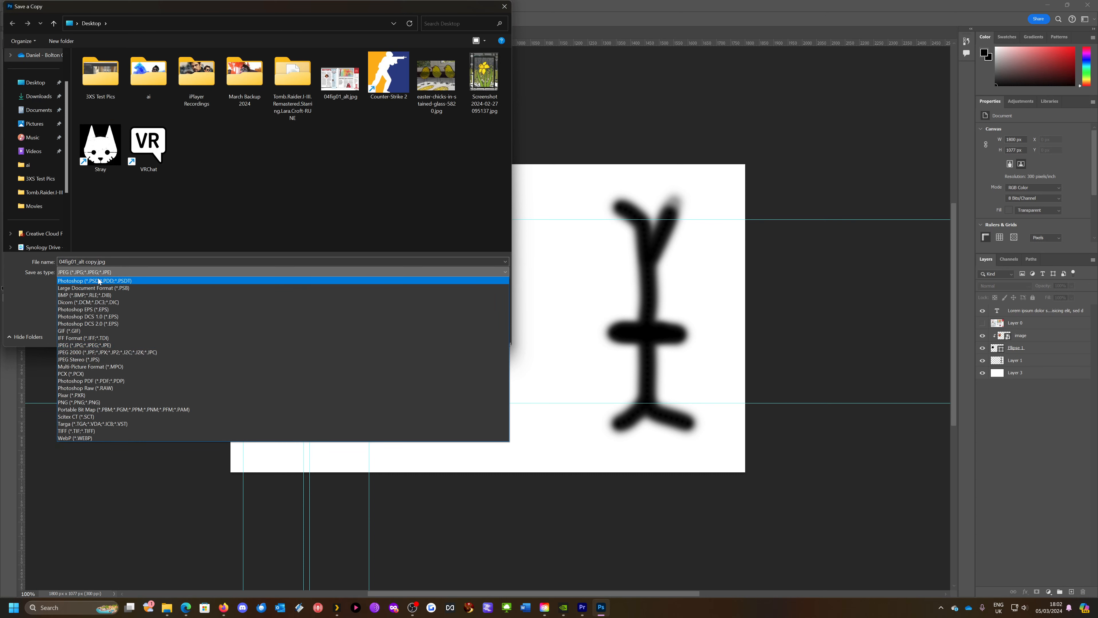
left_click(124, 259)
left_click(124, 272)
key("p")
key("d")
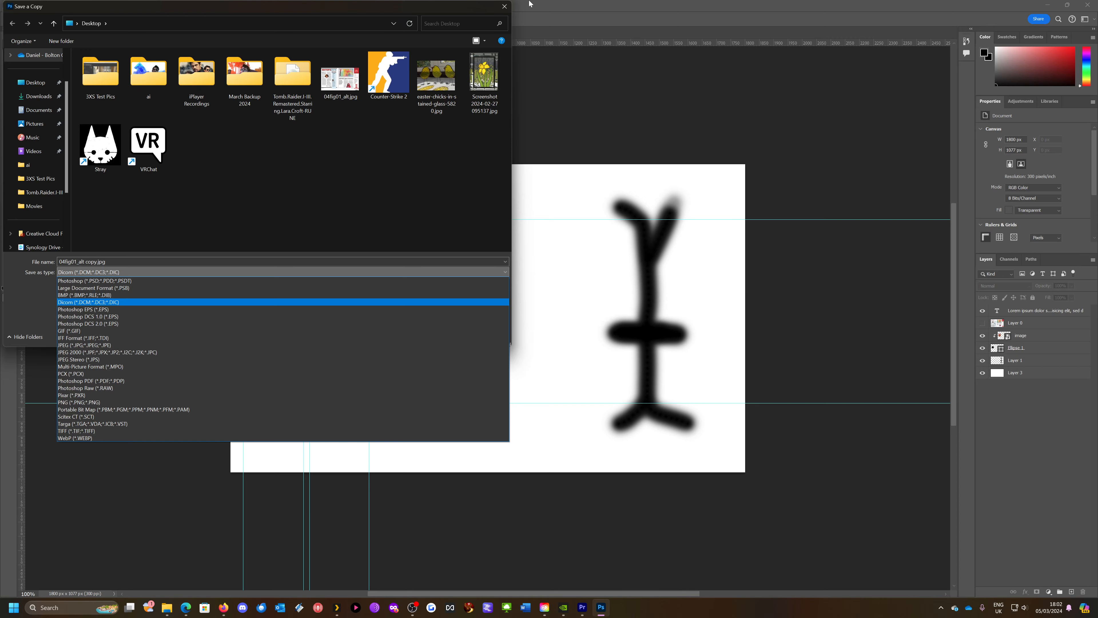
left_click(504, 6)
left_click(504, 6)
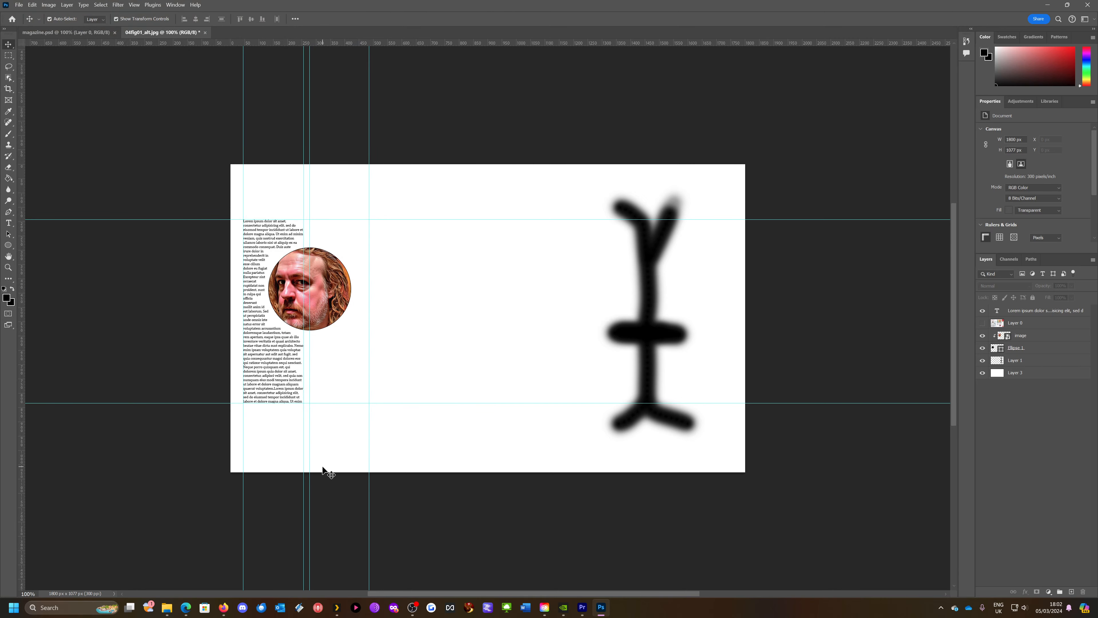
left_click(412, 608)
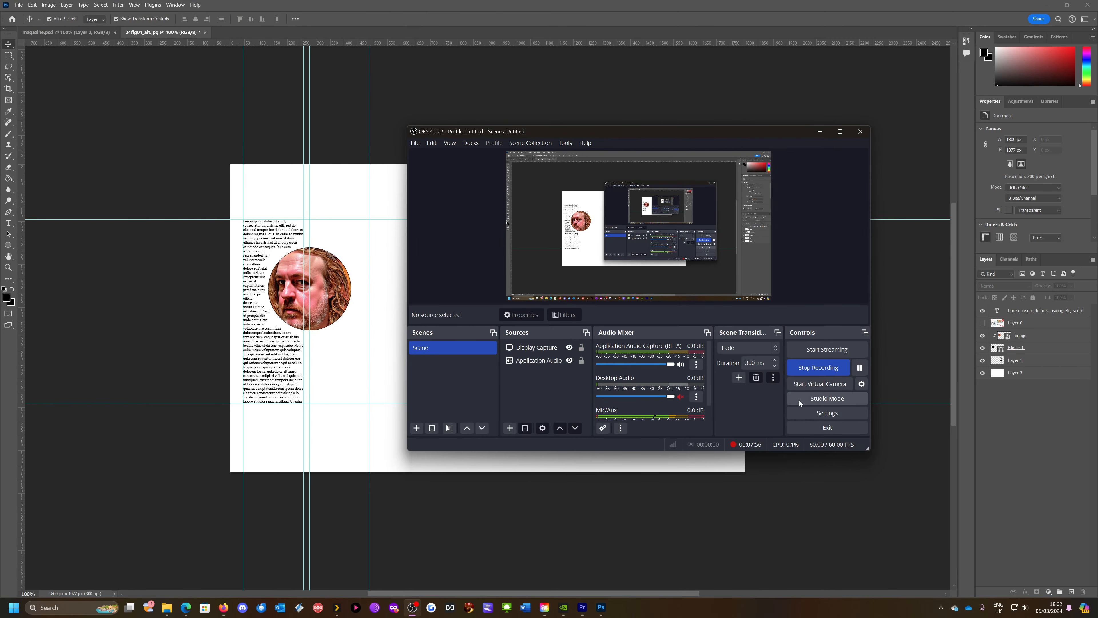